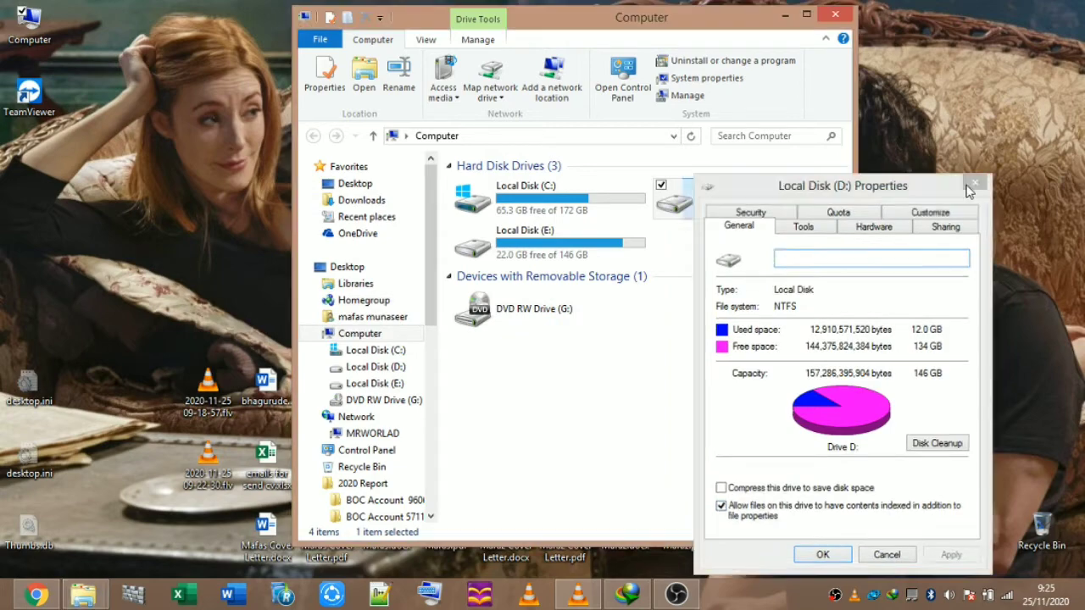
Step: Close the Local Disk (D:) properties, view the drive's BitLocker unlock options and cancel the encryption setup
{"action": "left_click", "coordinate": [974, 183]}
{"action": "right_click", "coordinate": [678, 189]}
{"action": "left_click", "coordinate": [729, 251]}
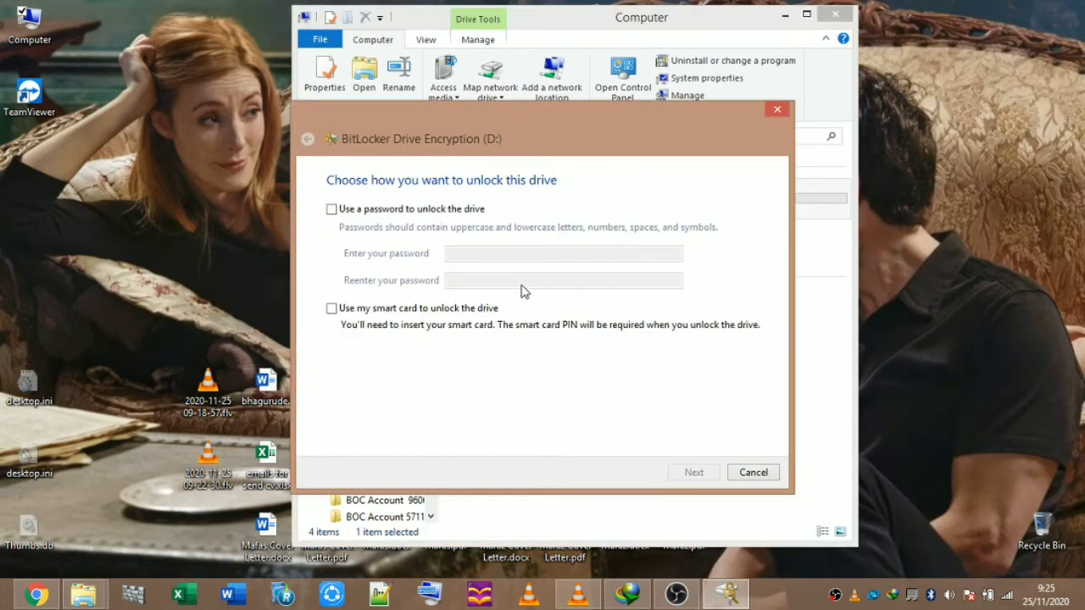
{"action": "left_click_drag", "start_coordinate": [520, 122], "coordinate": [323, 151]}
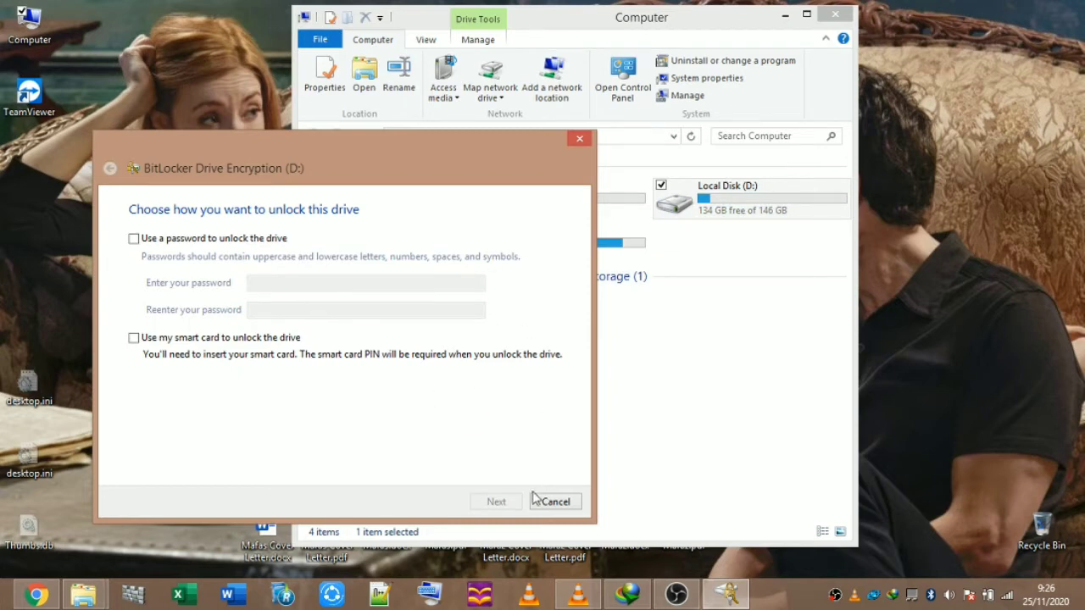
{"action": "left_click", "coordinate": [556, 505]}
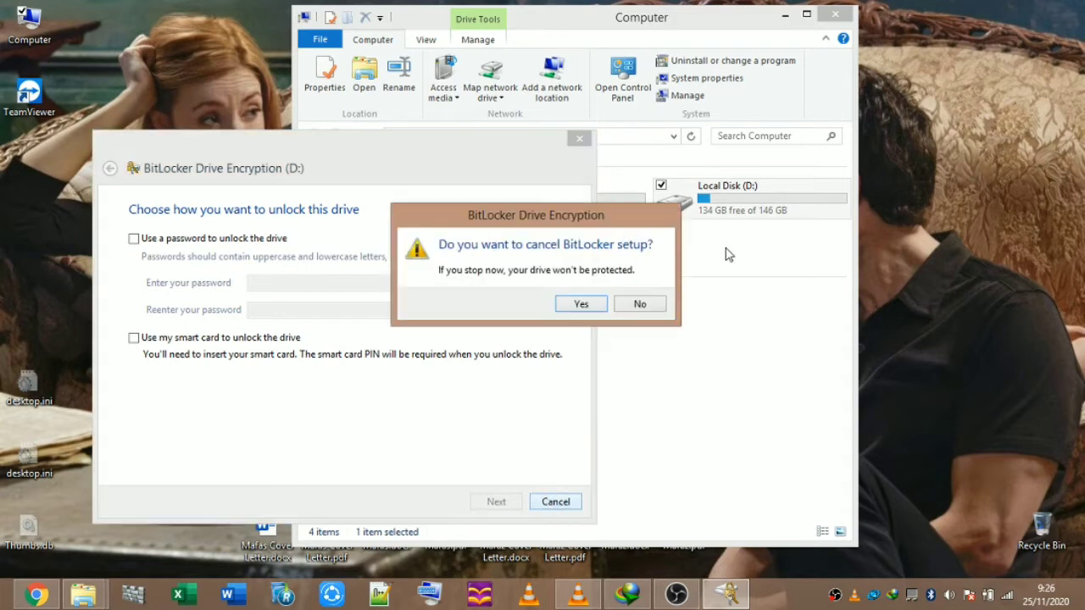
{"action": "left_click", "coordinate": [581, 304]}
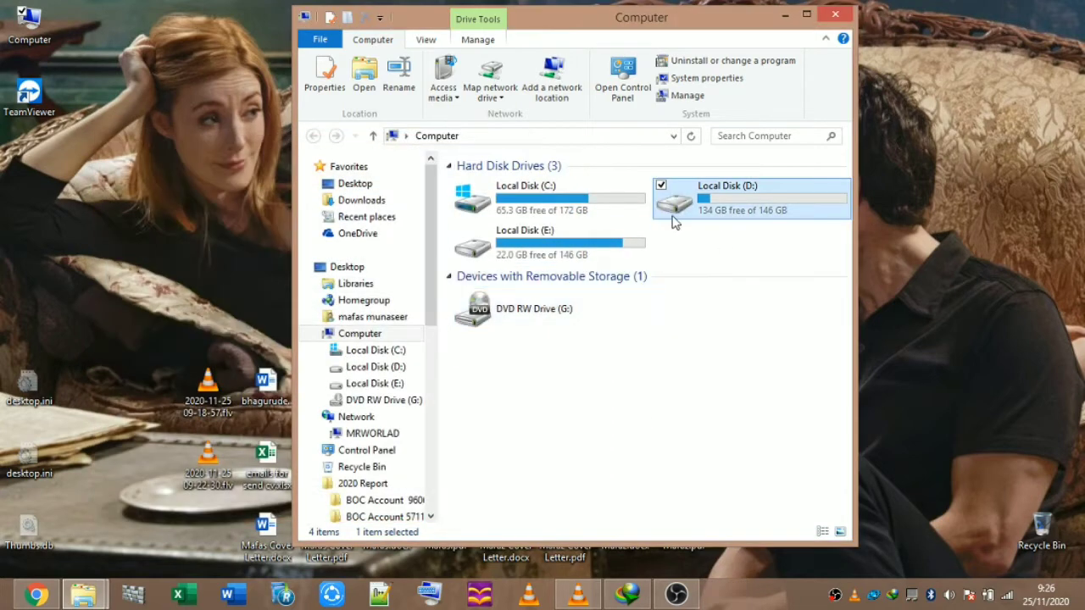
Step: Close the Computer window, switch to OBS and stop the running recording
{"action": "left_click", "coordinate": [834, 17]}
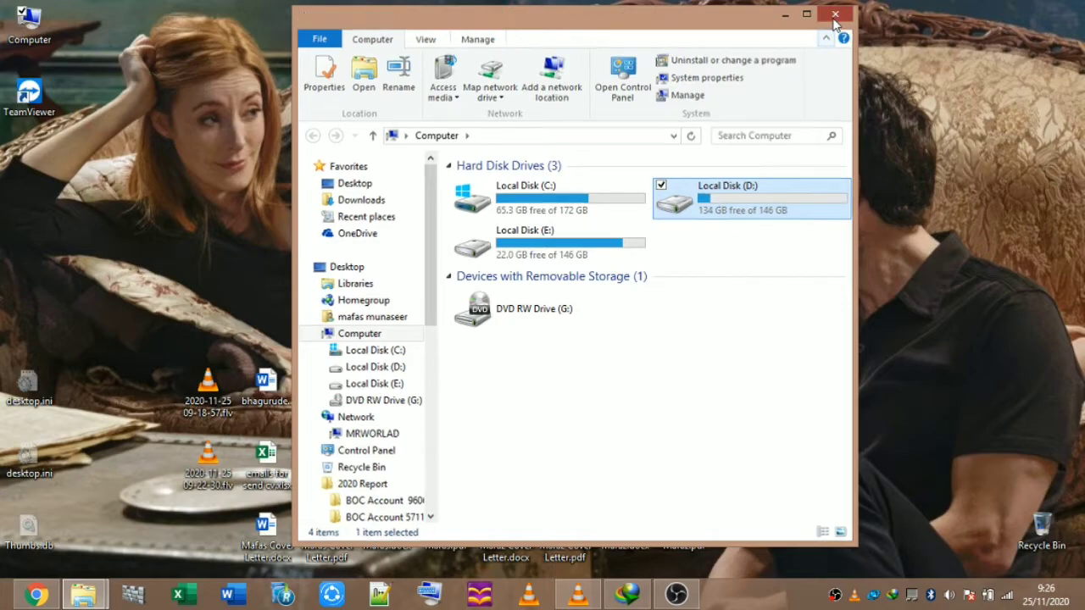
{"action": "left_click", "coordinate": [675, 593]}
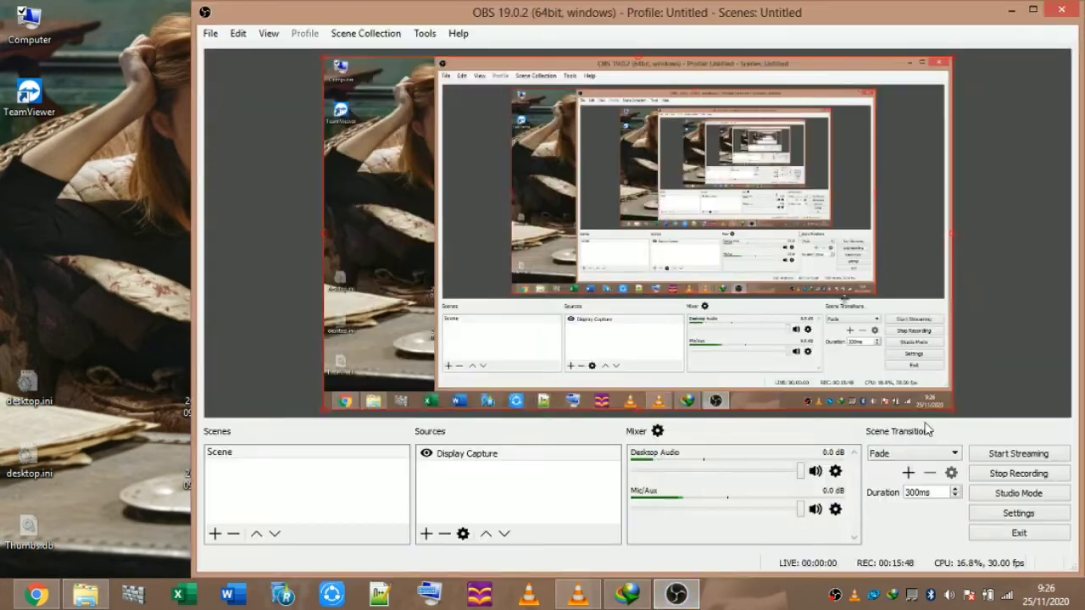
{"action": "left_click", "coordinate": [1017, 474]}
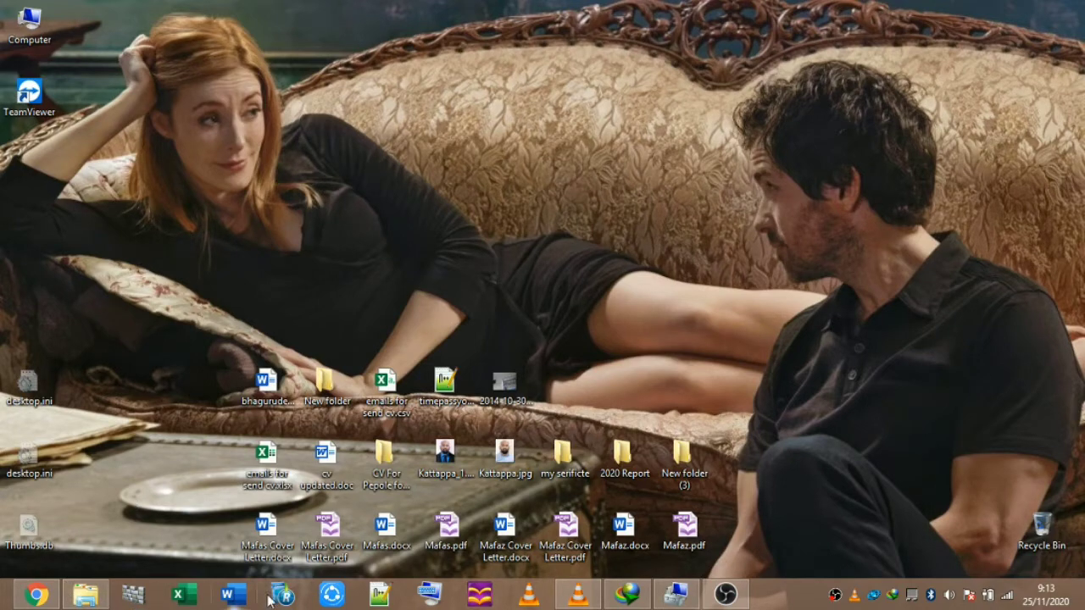
Step: Show the new 2 note in Notepad++, shrink and reposition the window over the desktop, and enlarge the note's text
{"action": "left_click", "coordinate": [370, 595]}
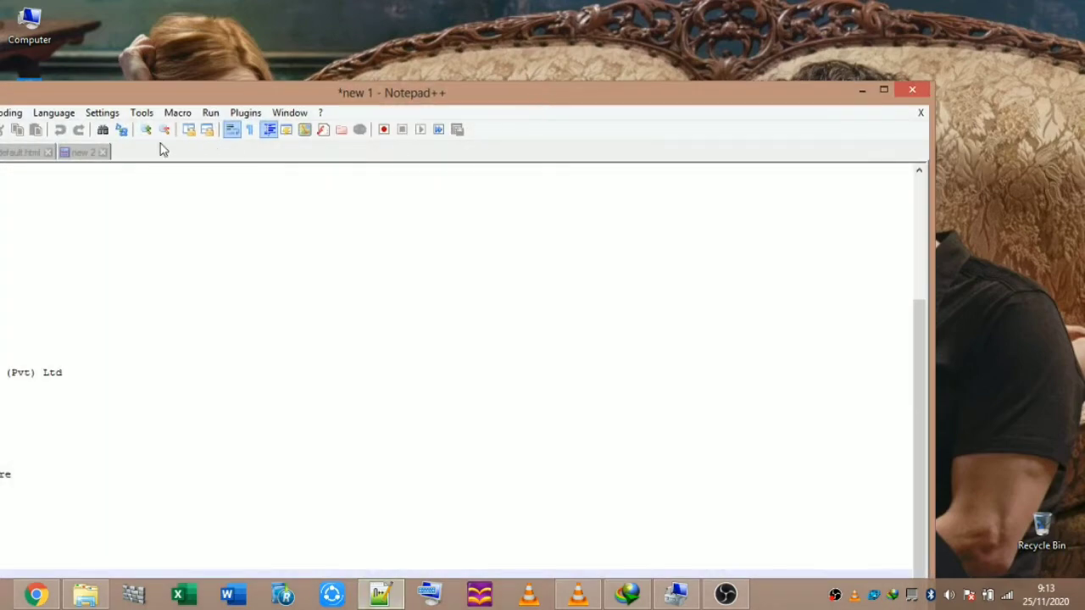
{"action": "left_click", "coordinate": [63, 154]}
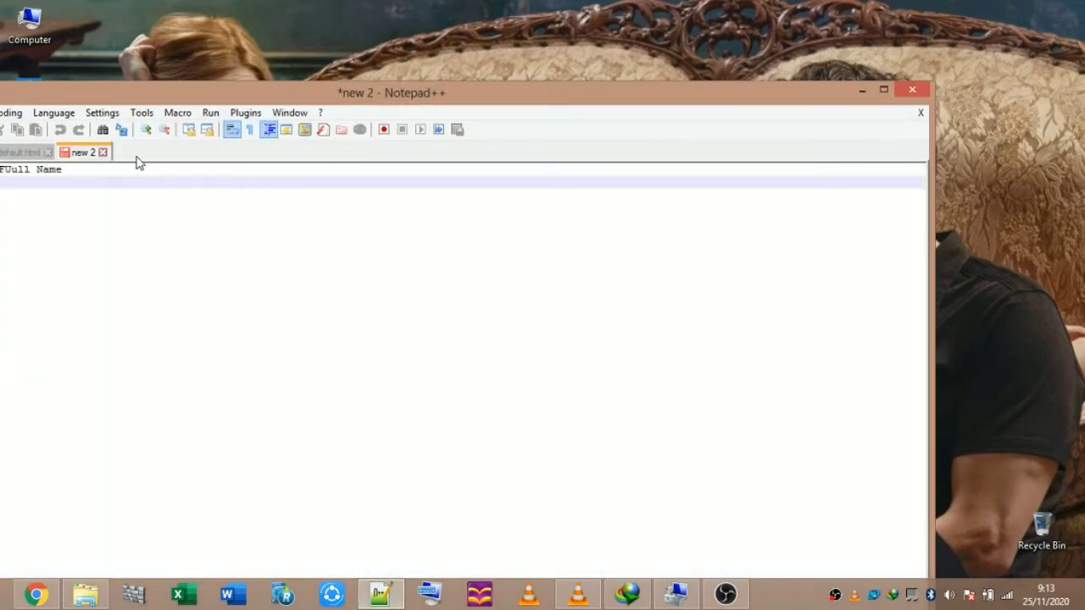
{"action": "left_click_drag", "start_coordinate": [222, 102], "coordinate": [489, 96]}
{"action": "left_click_drag", "start_coordinate": [1012, 98], "coordinate": [799, 97]}
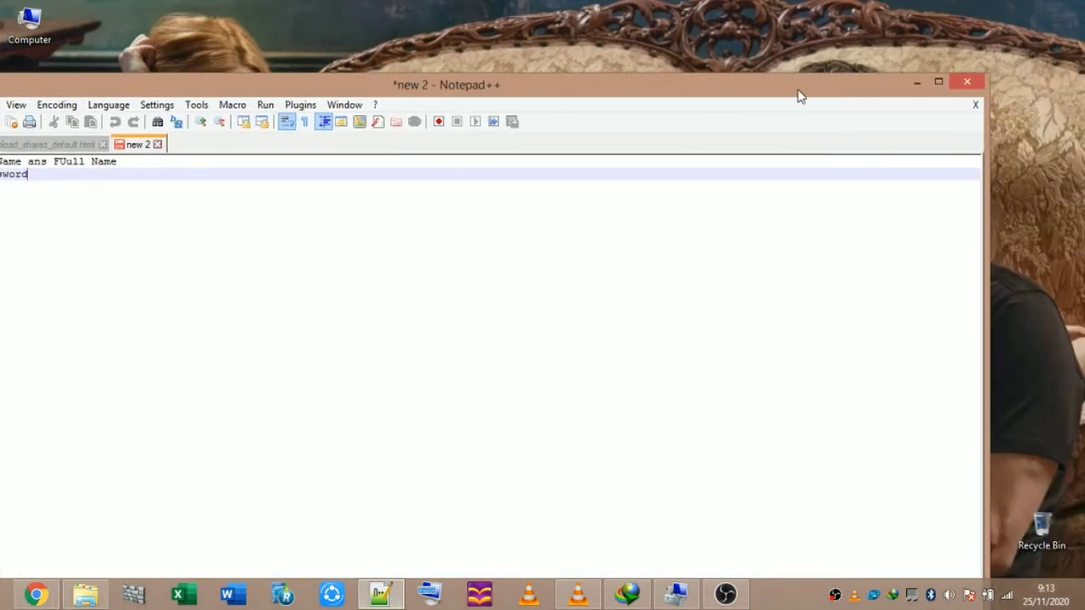
{"action": "left_click_drag", "start_coordinate": [990, 75], "coordinate": [419, 271]}
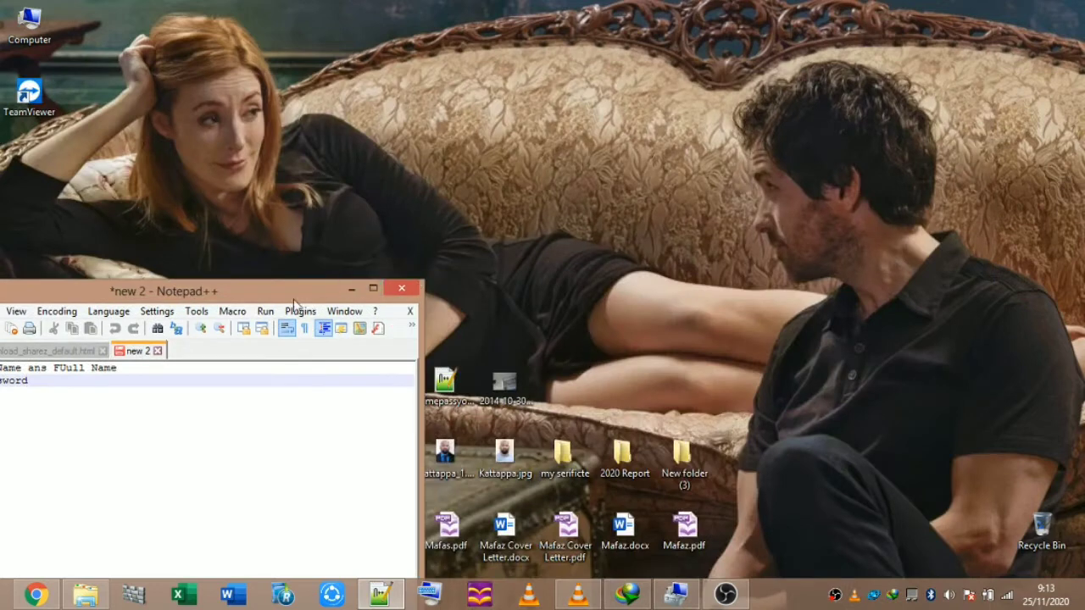
{"action": "left_click_drag", "start_coordinate": [254, 278], "coordinate": [754, 111]}
{"action": "scroll", "coordinate": [623, 228], "scroll_direction": "up", "scroll_amount": 2, "text": "ctrl"}
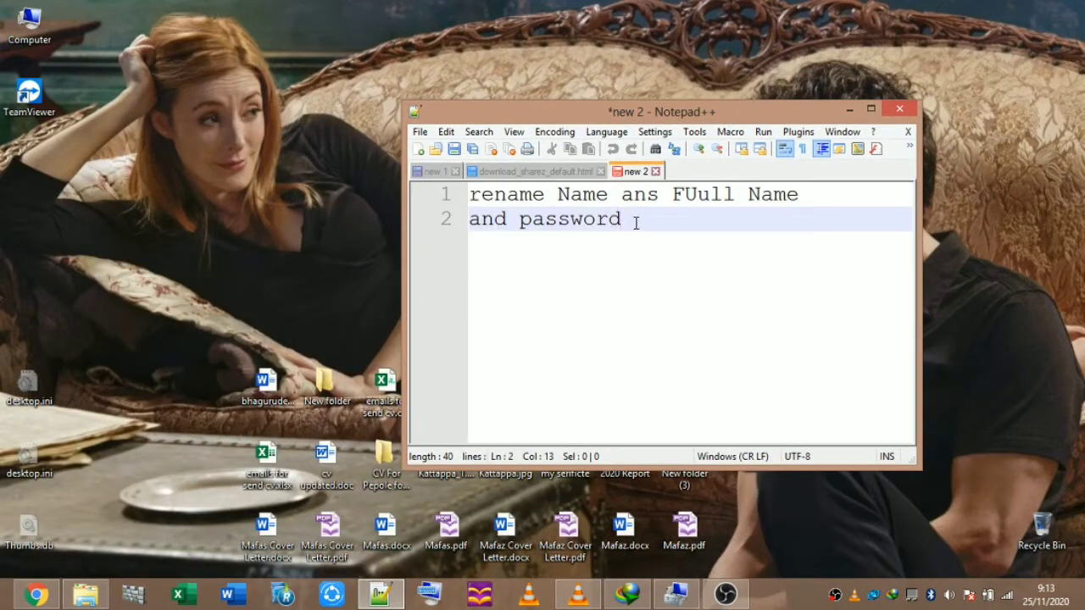
Step: Highlight both lines of the note, refresh the desktop and close Notepad++
{"action": "left_click_drag", "start_coordinate": [634, 218], "coordinate": [423, 191]}
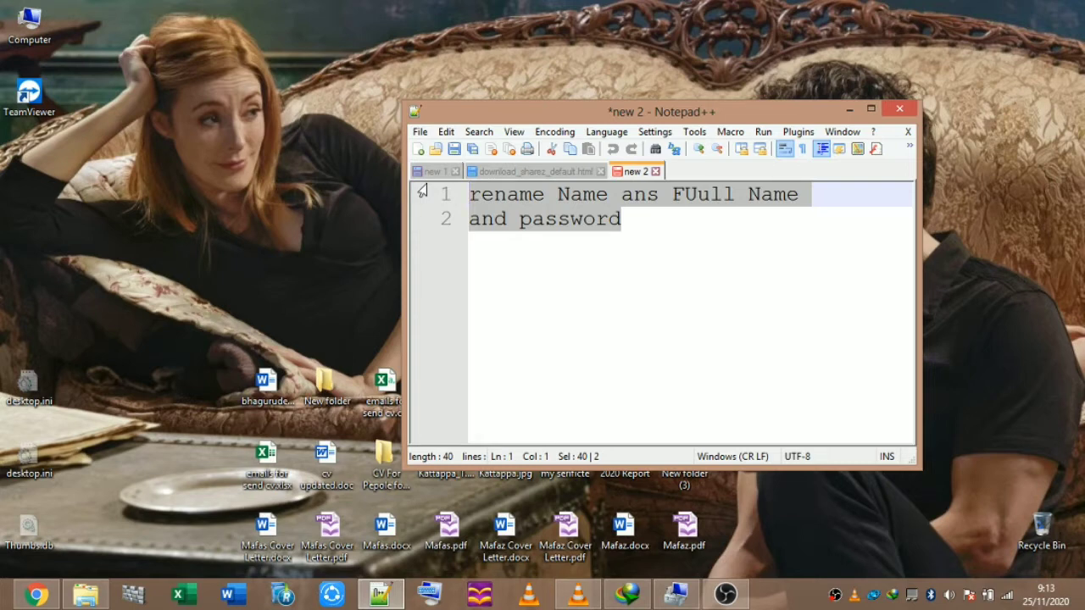
{"action": "right_click", "coordinate": [365, 207]}
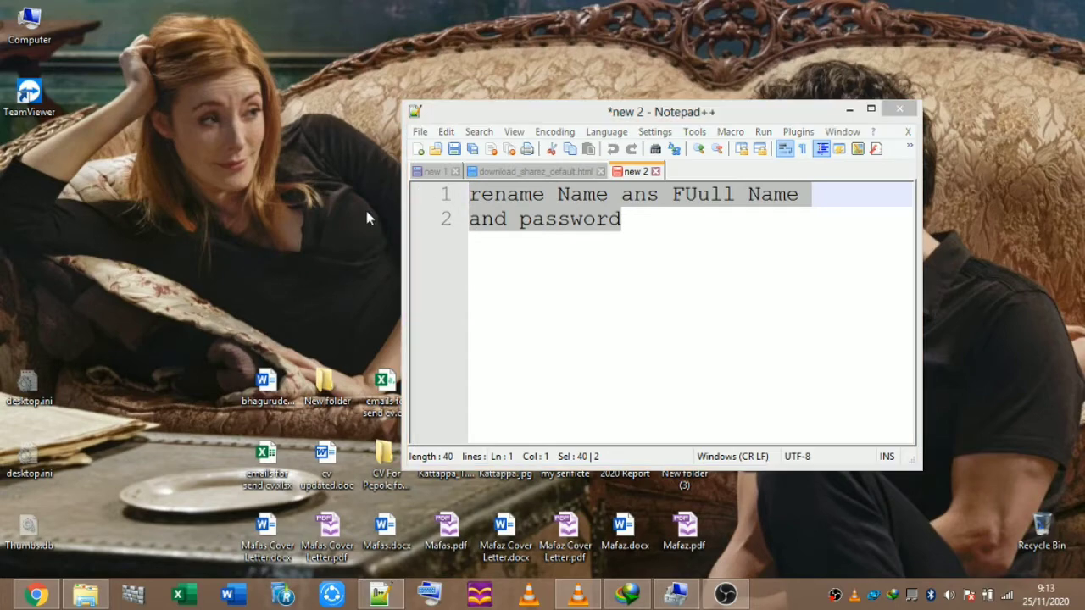
{"action": "left_click", "coordinate": [392, 256]}
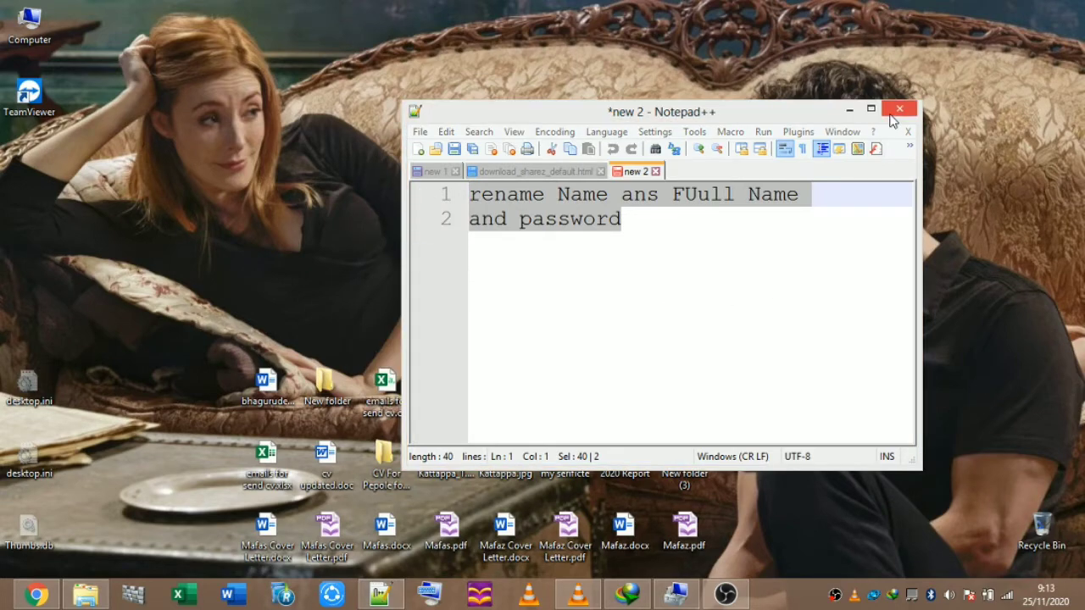
{"action": "left_click", "coordinate": [899, 109]}
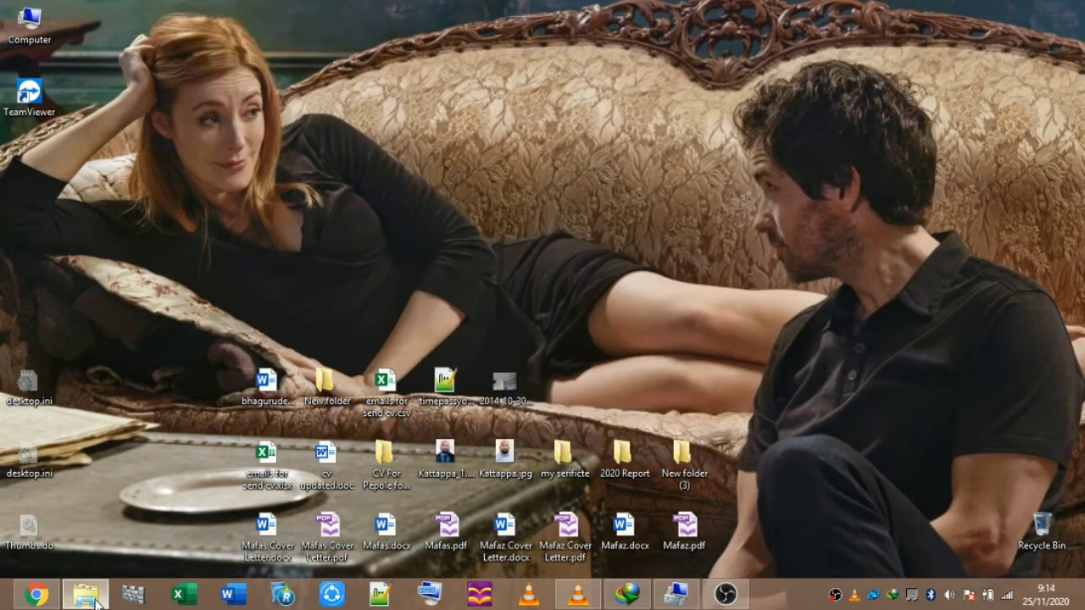
Step: Open Computer Management from File Explorer and display the Users folder of Local Users and Groups
{"action": "left_click", "coordinate": [96, 600]}
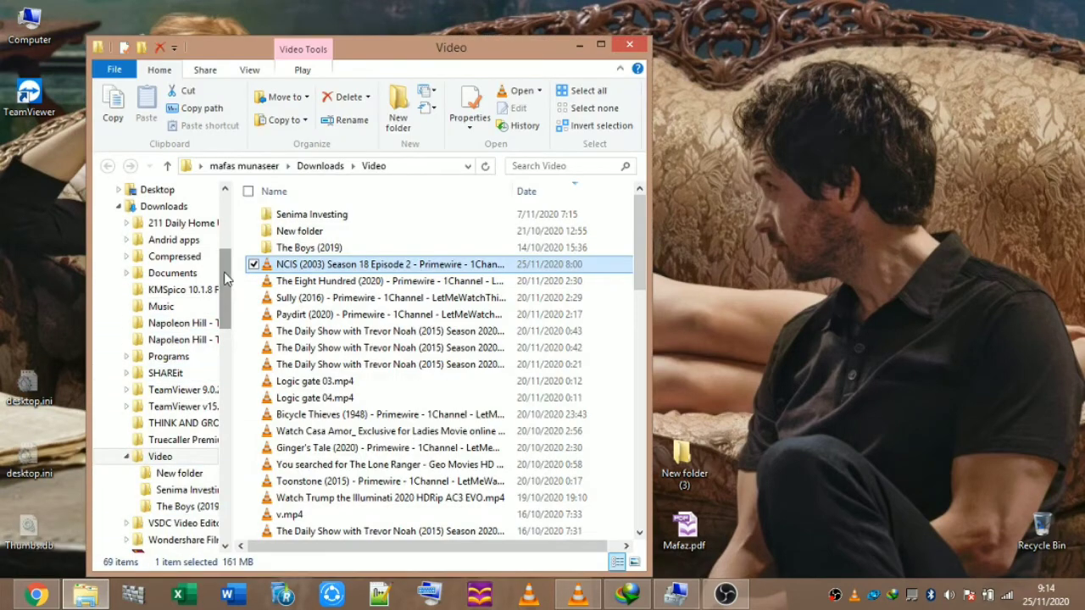
{"action": "scroll", "coordinate": [212, 233], "scroll_direction": "up", "scroll_amount": 5}
{"action": "left_click", "coordinate": [111, 347]}
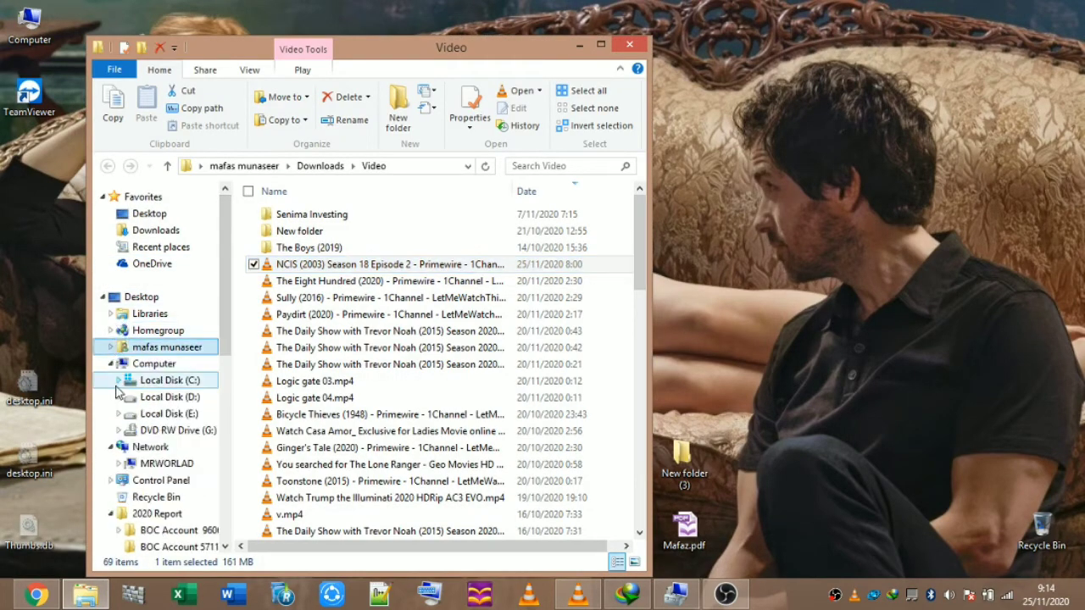
{"action": "right_click", "coordinate": [144, 365]}
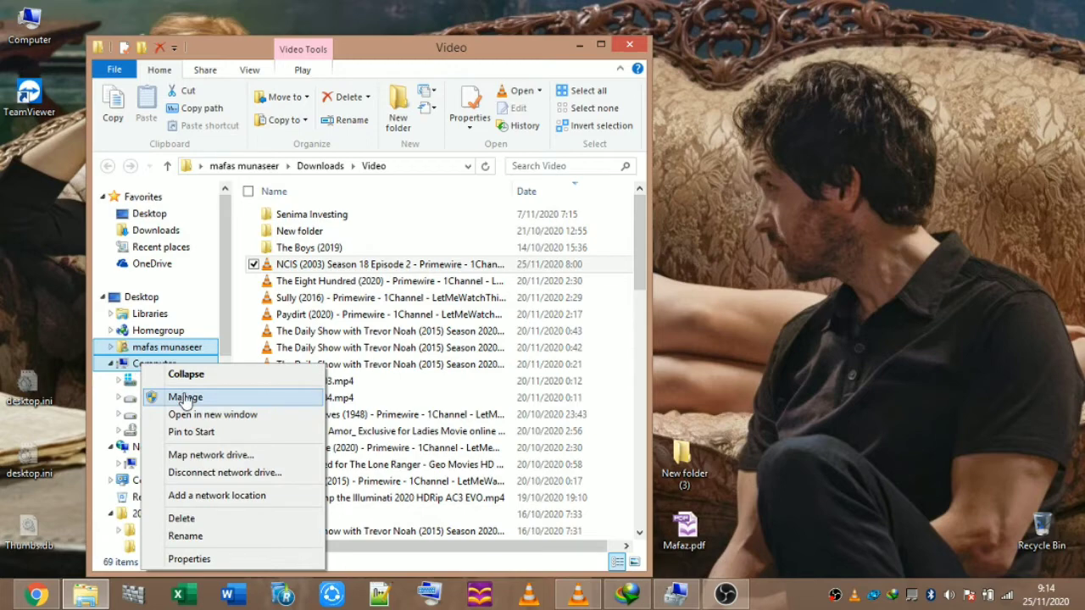
{"action": "left_click", "coordinate": [157, 395]}
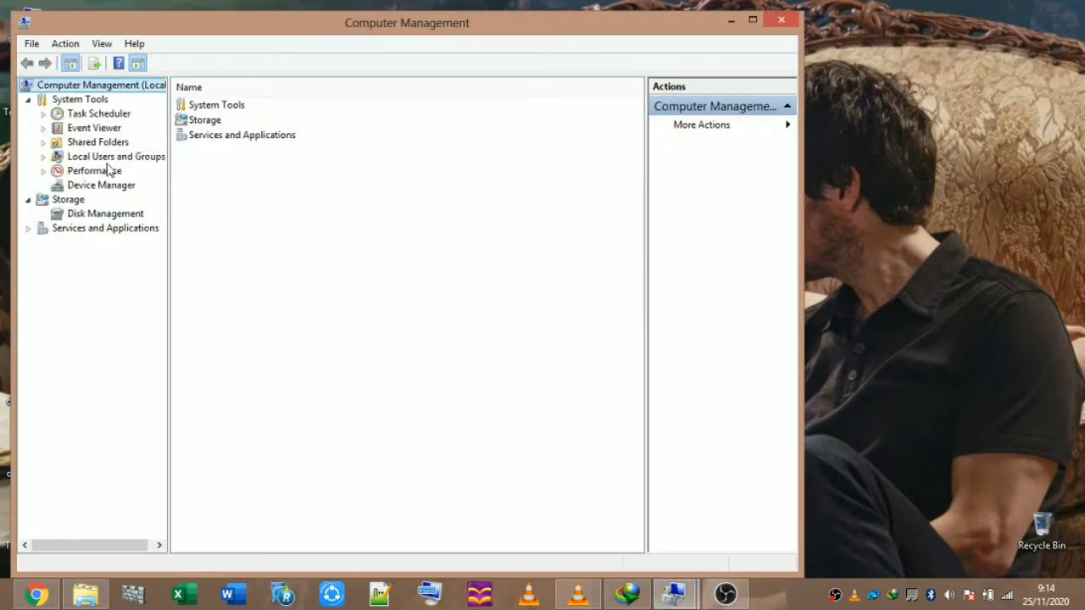
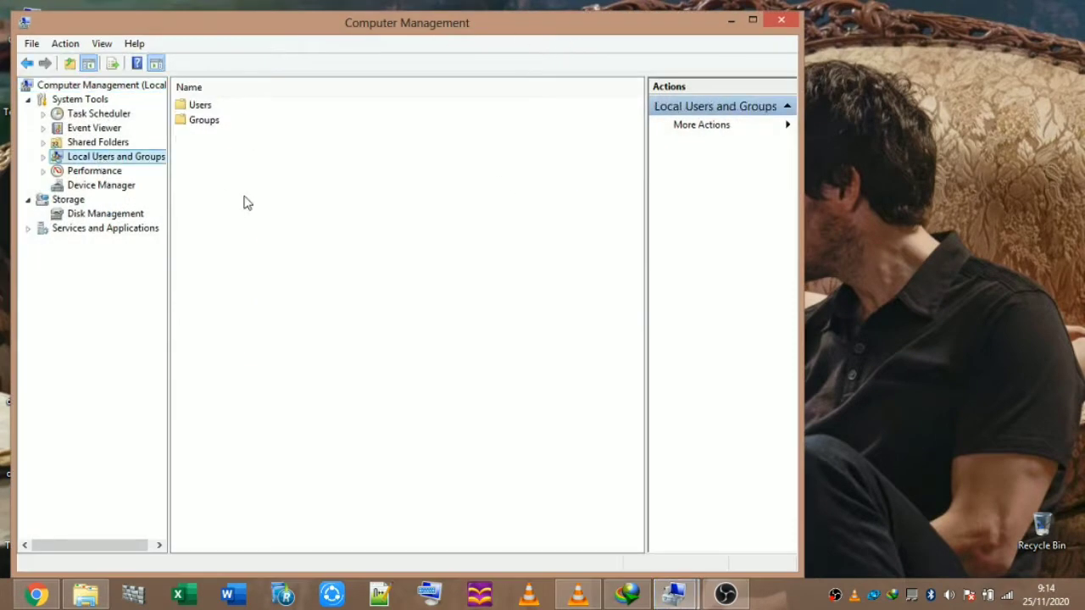
{"action": "left_click", "coordinate": [204, 106]}
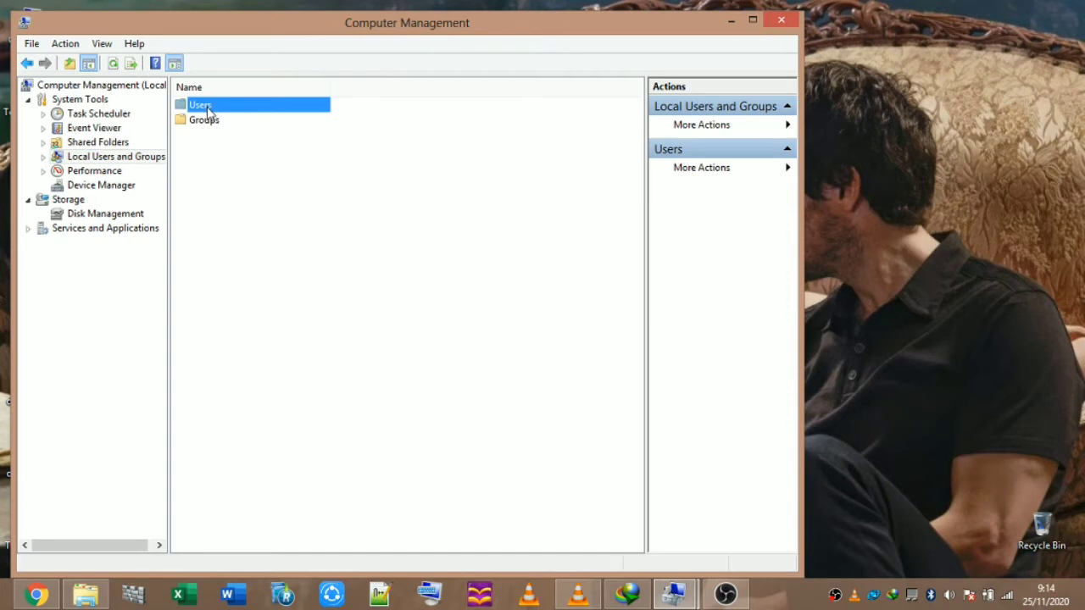
{"action": "double_click", "coordinate": [208, 108]}
Step: Start a new local user with abc as the user name, full name and description
{"action": "right_click", "coordinate": [218, 235]}
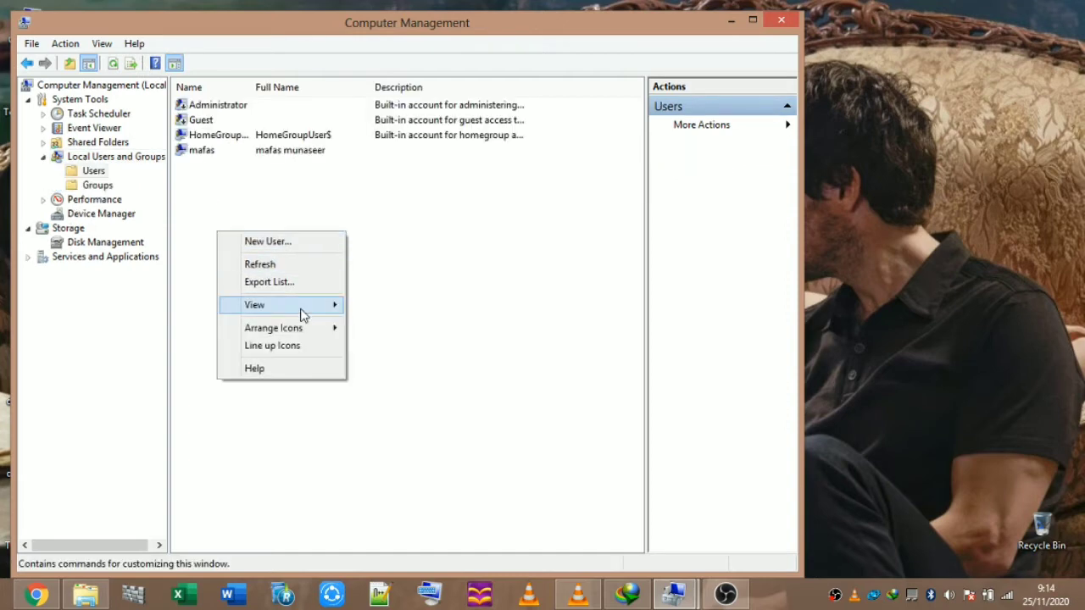
{"action": "left_click", "coordinate": [314, 243]}
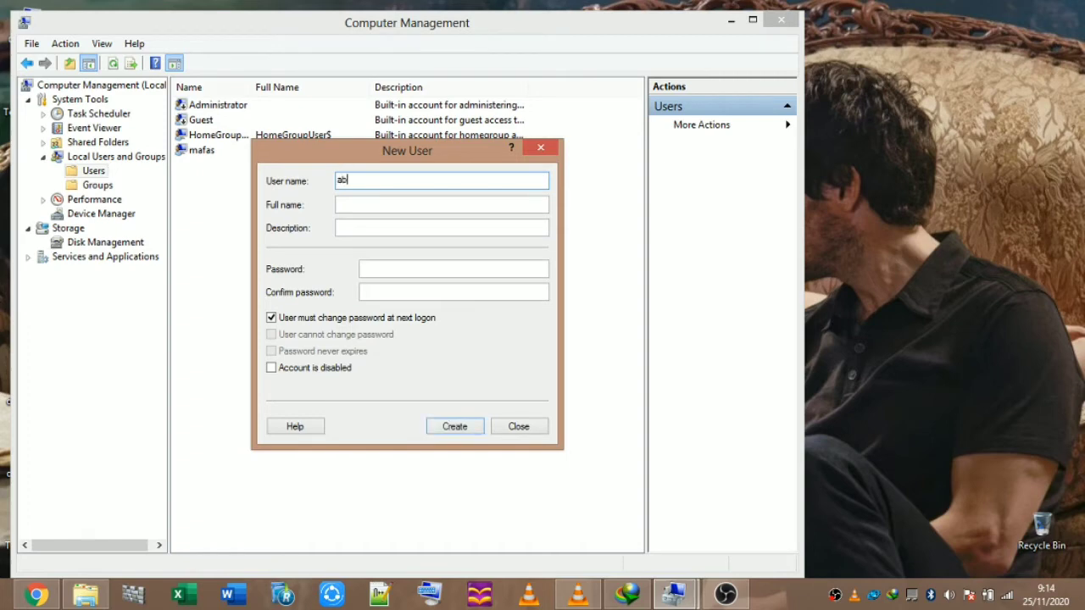
{"action": "double_click", "coordinate": [346, 179]}
{"action": "key", "text": "ctrl+c"}
{"action": "left_click", "coordinate": [342, 208]}
{"action": "key", "text": "ctrl+v"}
{"action": "left_click", "coordinate": [355, 229]}
{"action": "key", "text": "ctrl+v"}
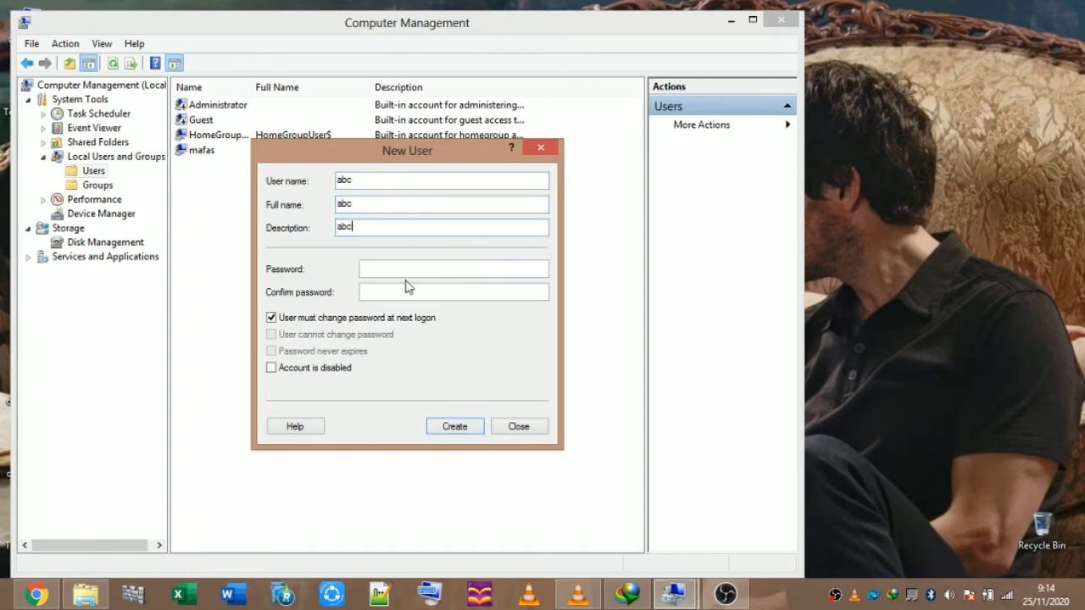
Step: Enter and confirm the account password, replace the forced password change with Password never expires, and create the user
{"action": "left_click", "coordinate": [371, 269]}
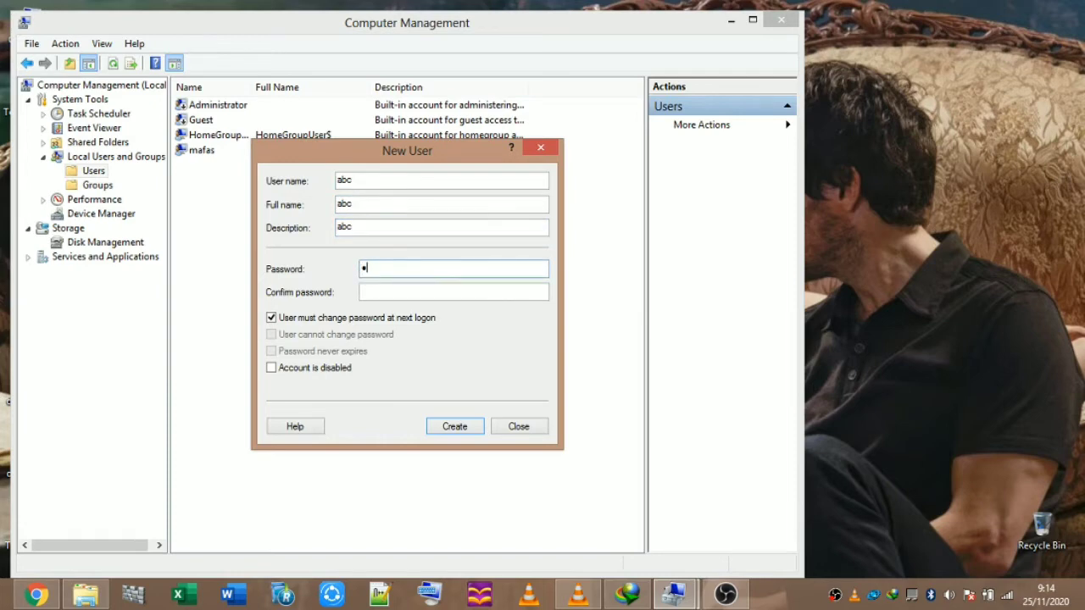
{"action": "left_click", "coordinate": [373, 294]}
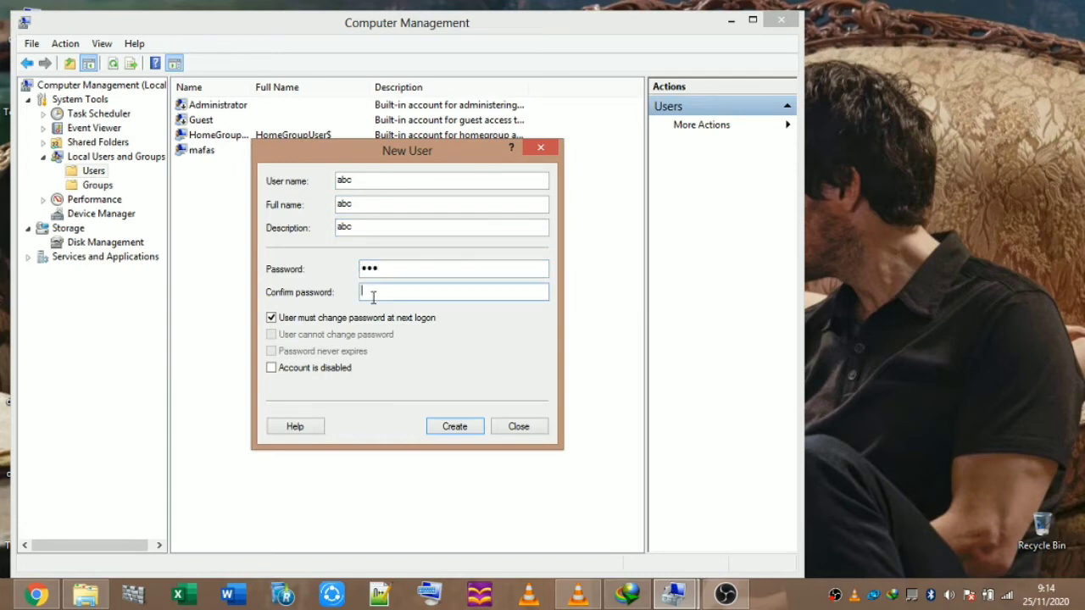
{"action": "left_click", "coordinate": [271, 317]}
{"action": "left_click", "coordinate": [271, 351]}
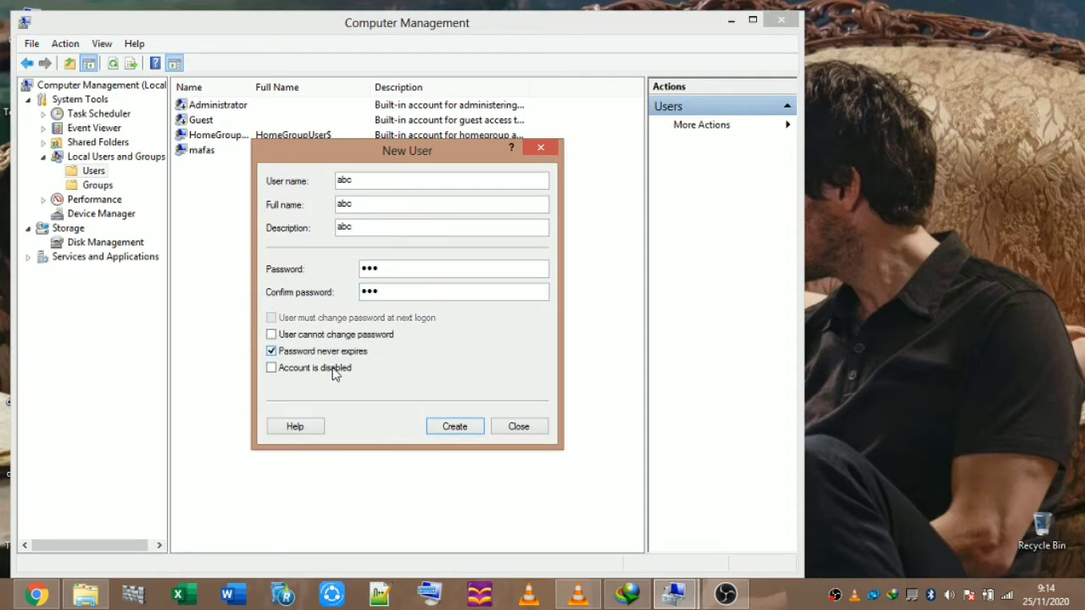
{"action": "left_click", "coordinate": [465, 427]}
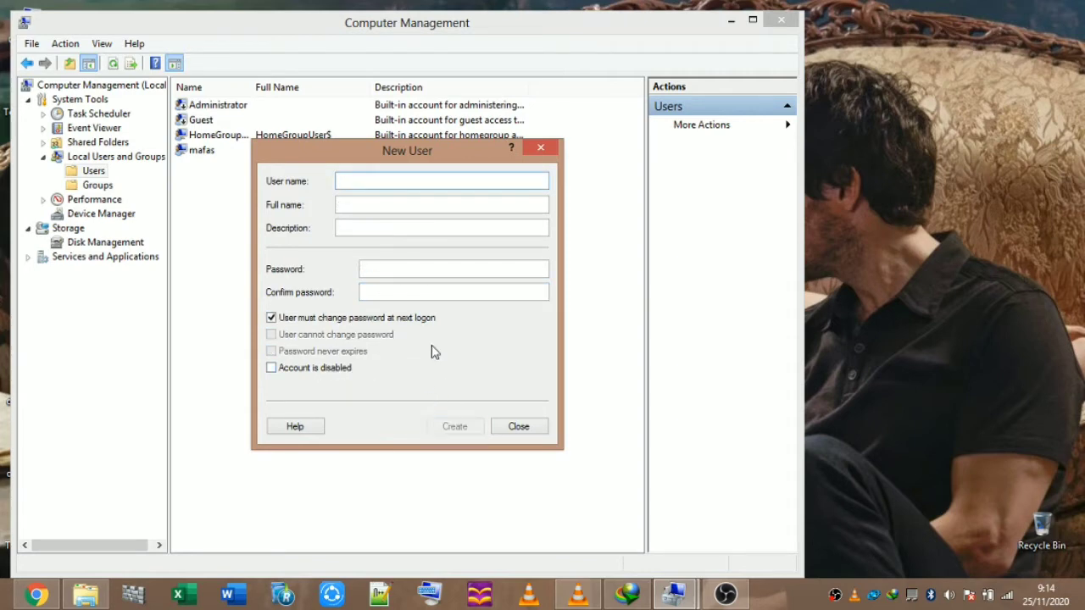
{"action": "left_click", "coordinate": [540, 148]}
Step: Refresh the user list, then minimize Computer Management and the Video folder window
{"action": "right_click", "coordinate": [339, 220]}
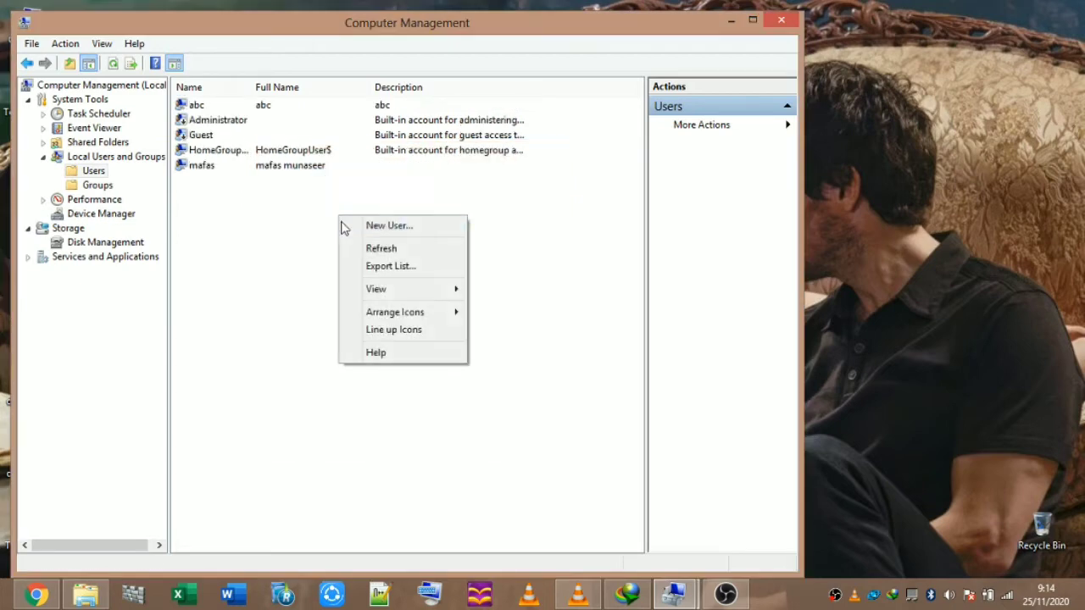
{"action": "mouse_move", "coordinate": [354, 278]}
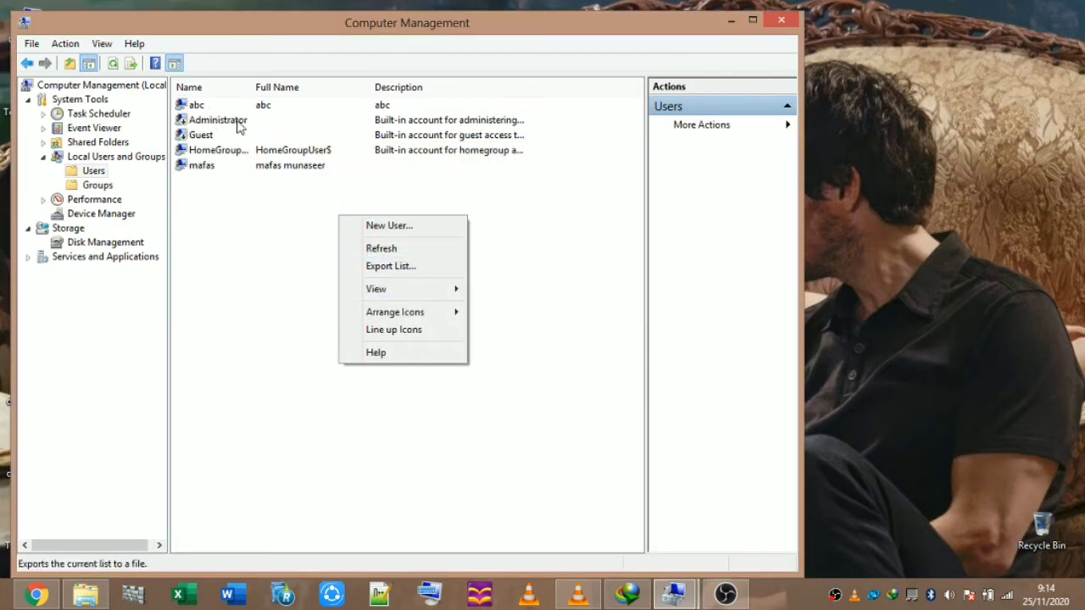
{"action": "left_click", "coordinate": [367, 248]}
{"action": "left_click", "coordinate": [731, 21]}
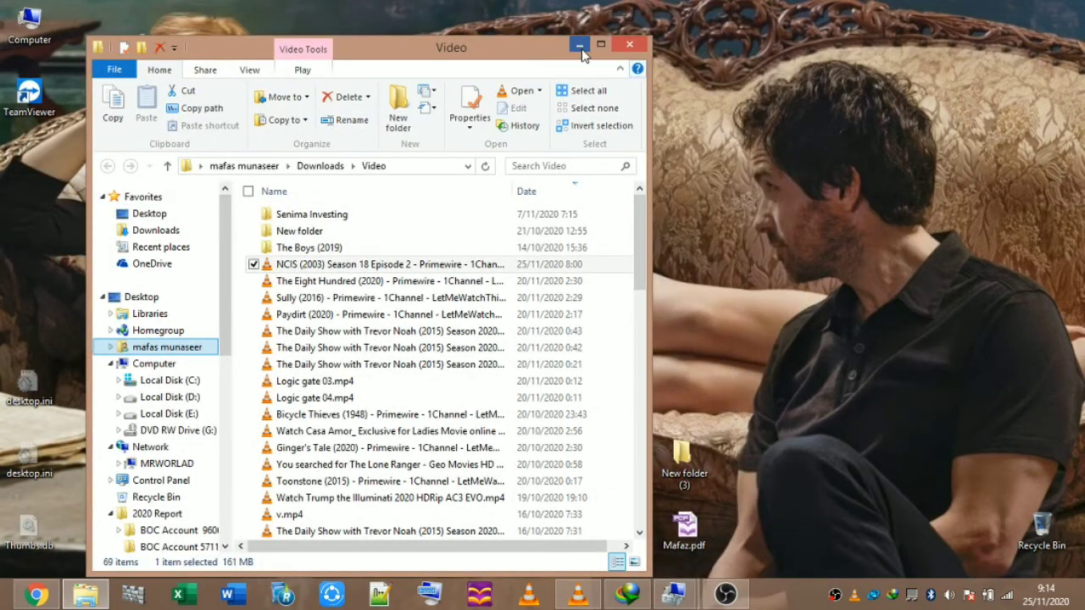
{"action": "left_click", "coordinate": [580, 46]}
Step: Browse the contents of Local Disk (D:) from the Computer window and return to the drive overview
{"action": "double_click", "coordinate": [30, 26]}
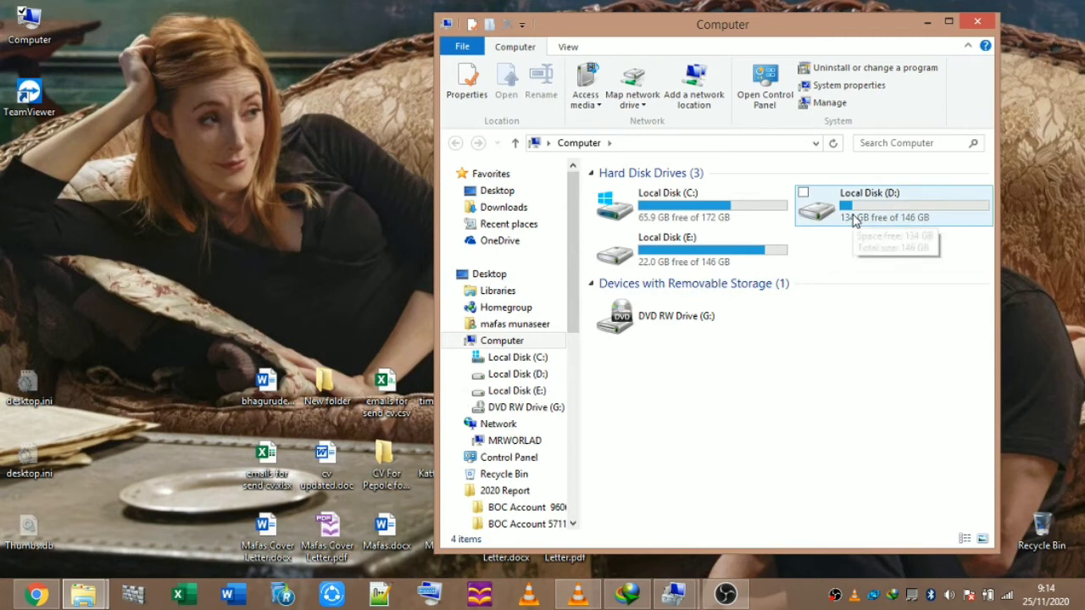
{"action": "double_click", "coordinate": [854, 219]}
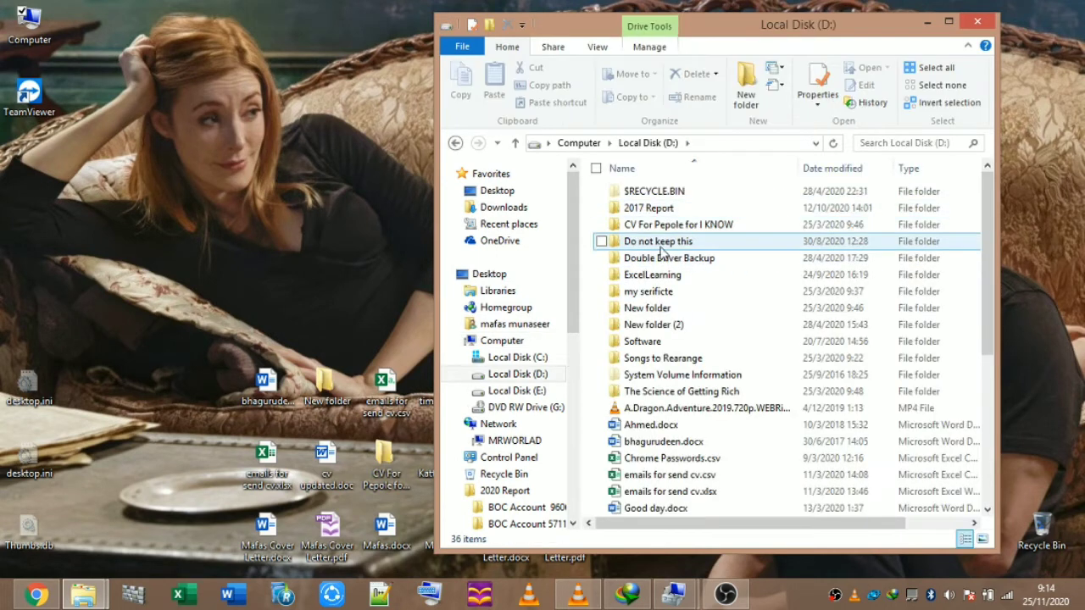
{"action": "left_click", "coordinate": [582, 144]}
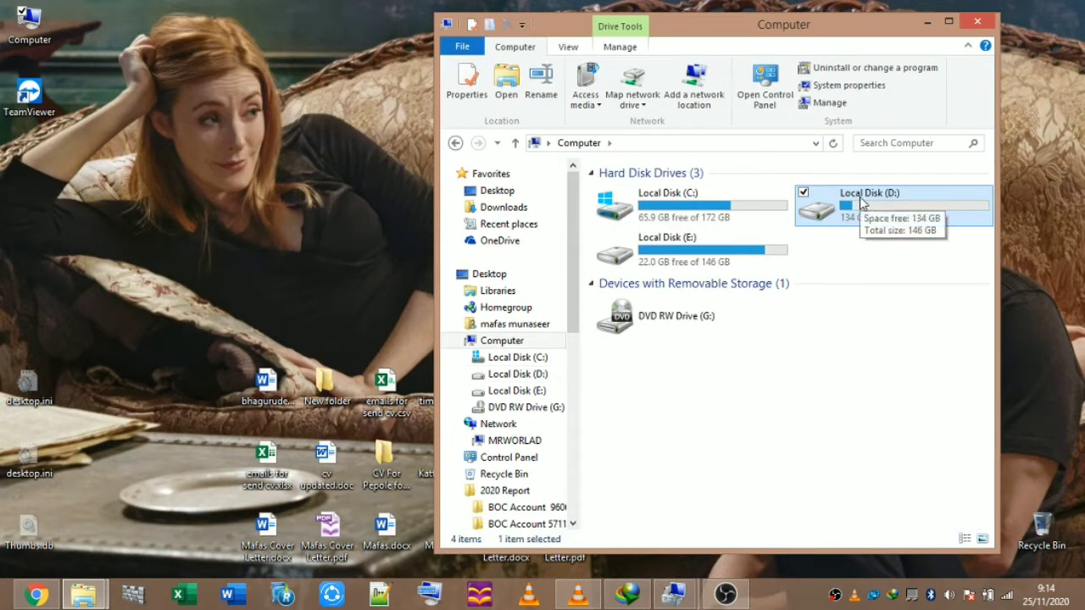
Step: Glance into Local Disk (D:), then open the permissions editor from its security properties
{"action": "double_click", "coordinate": [862, 202]}
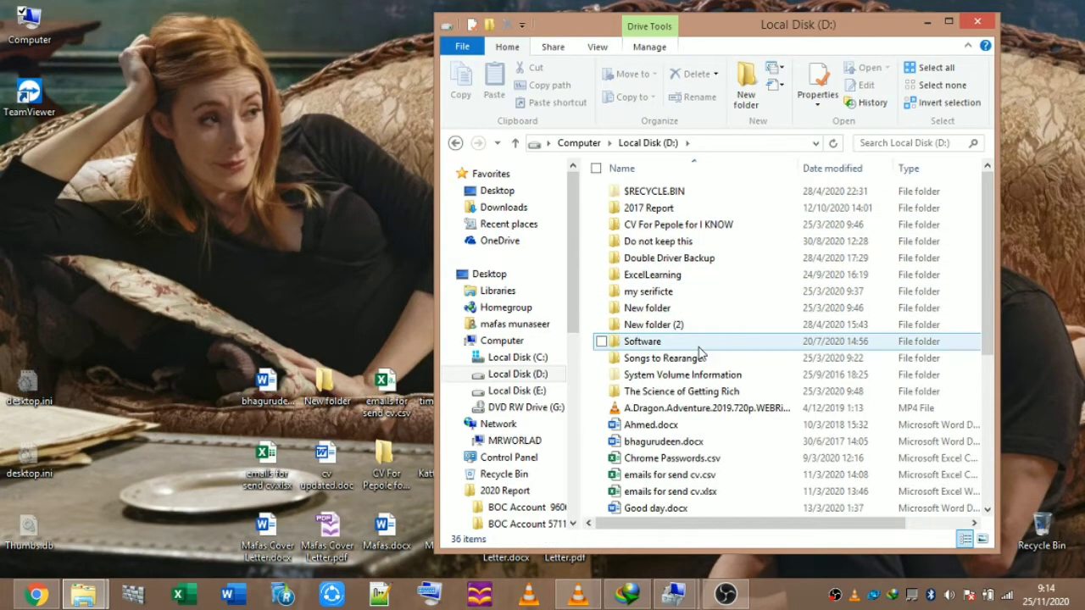
{"action": "left_click", "coordinate": [581, 144]}
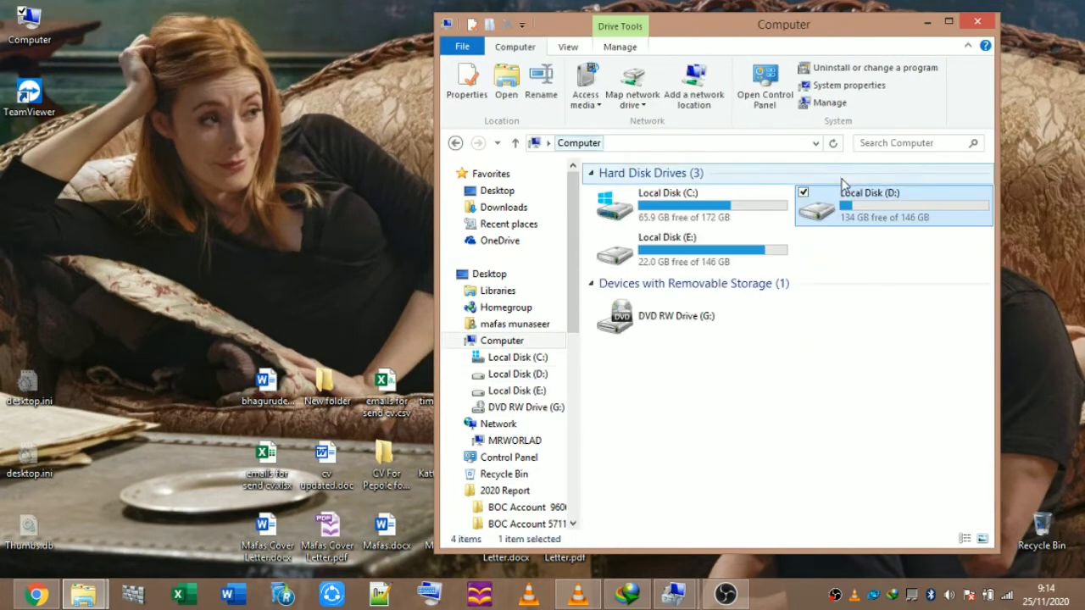
{"action": "right_click", "coordinate": [827, 209]}
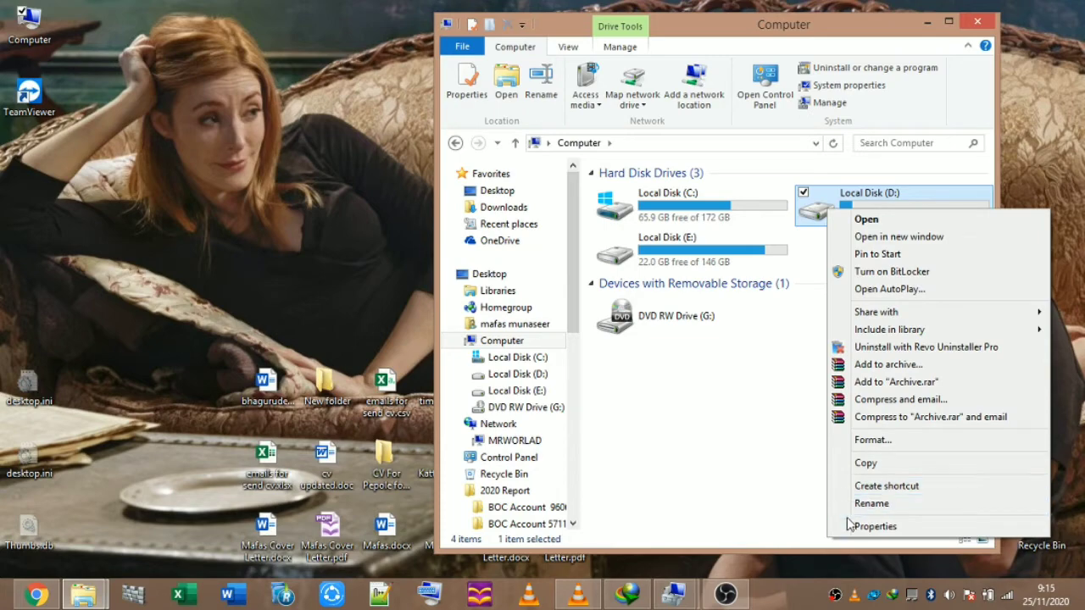
{"action": "left_click", "coordinate": [875, 527]}
{"action": "left_click_drag", "start_coordinate": [941, 193], "coordinate": [616, 136]}
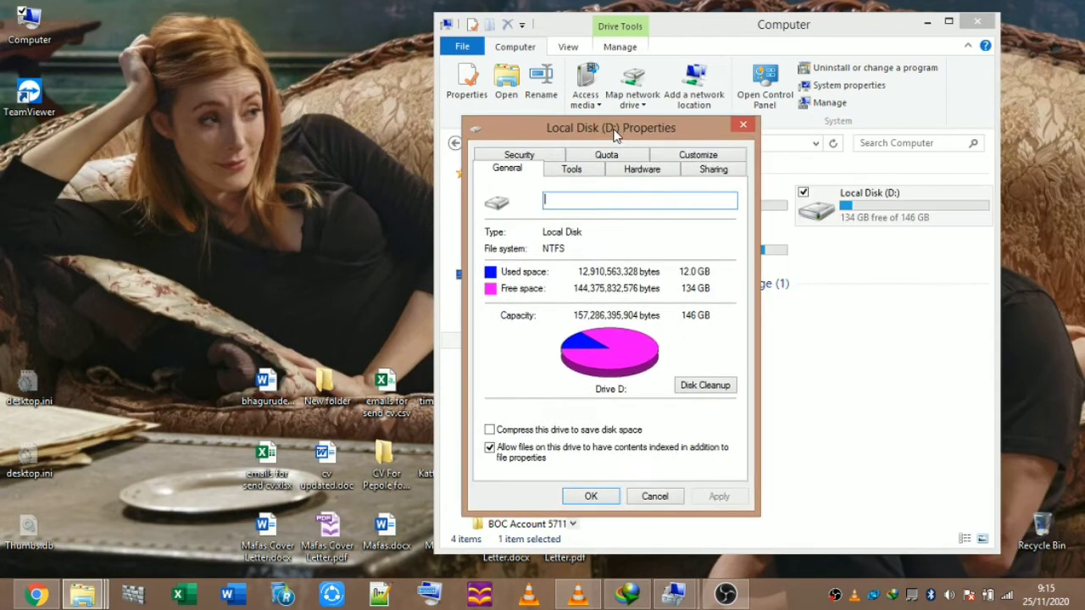
{"action": "left_click", "coordinate": [504, 156]}
{"action": "left_click", "coordinate": [520, 273]}
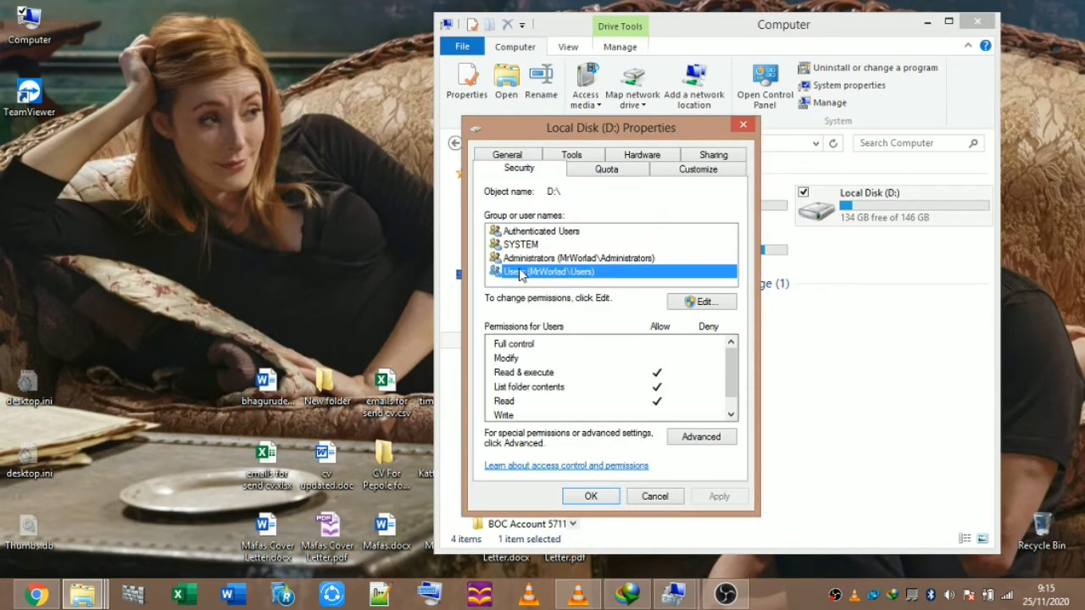
{"action": "left_click", "coordinate": [694, 303]}
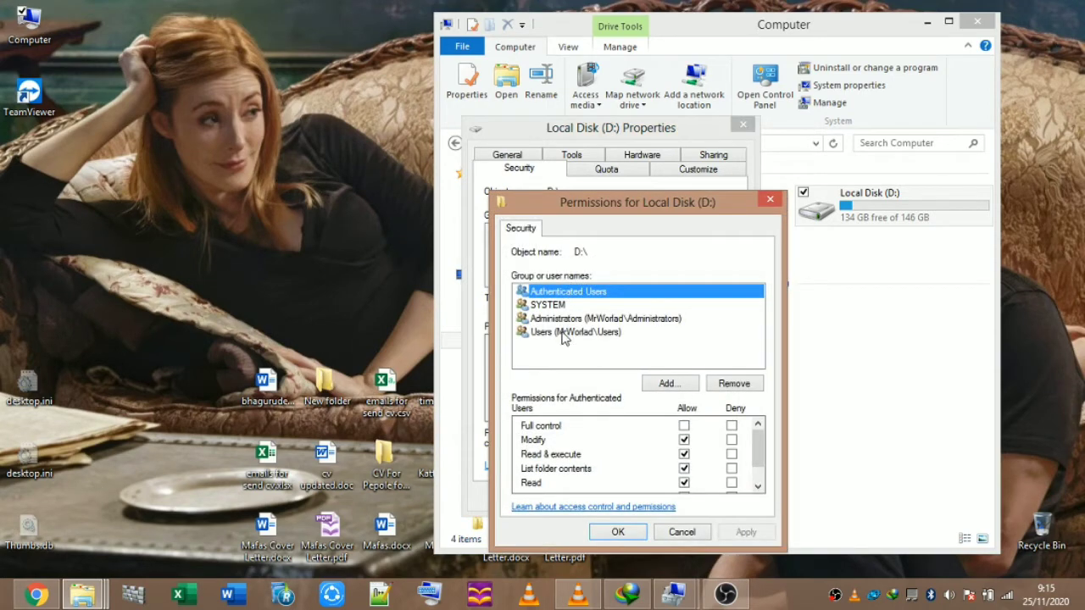
Step: Add the user abc to the group and user list in the permissions for Local Disk (D:)
{"action": "left_click", "coordinate": [563, 333]}
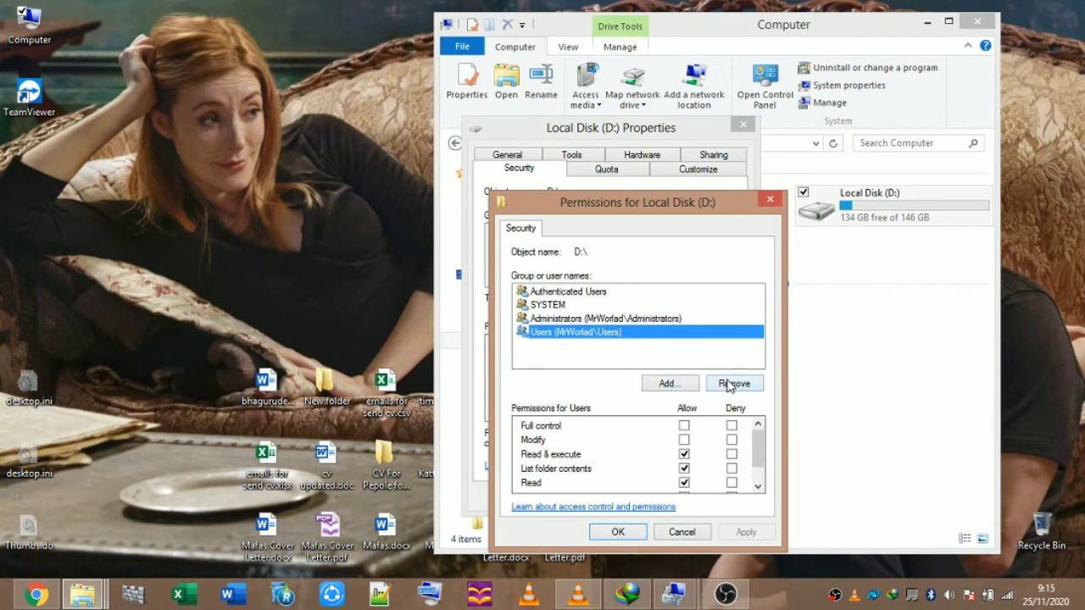
{"action": "left_click", "coordinate": [585, 350]}
{"action": "left_click", "coordinate": [648, 380]}
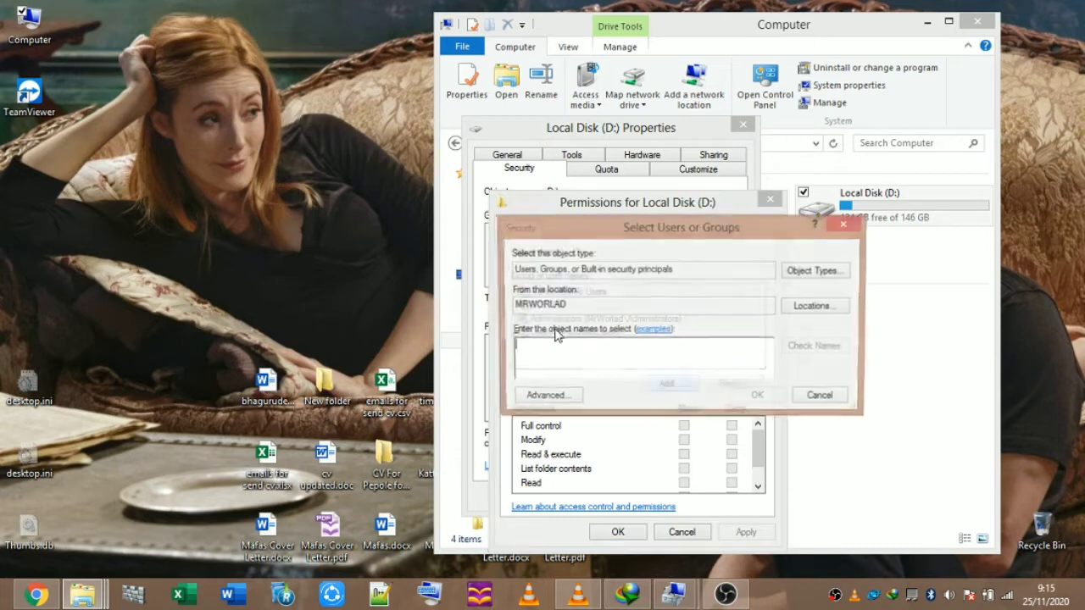
{"action": "type", "text": "abc"}
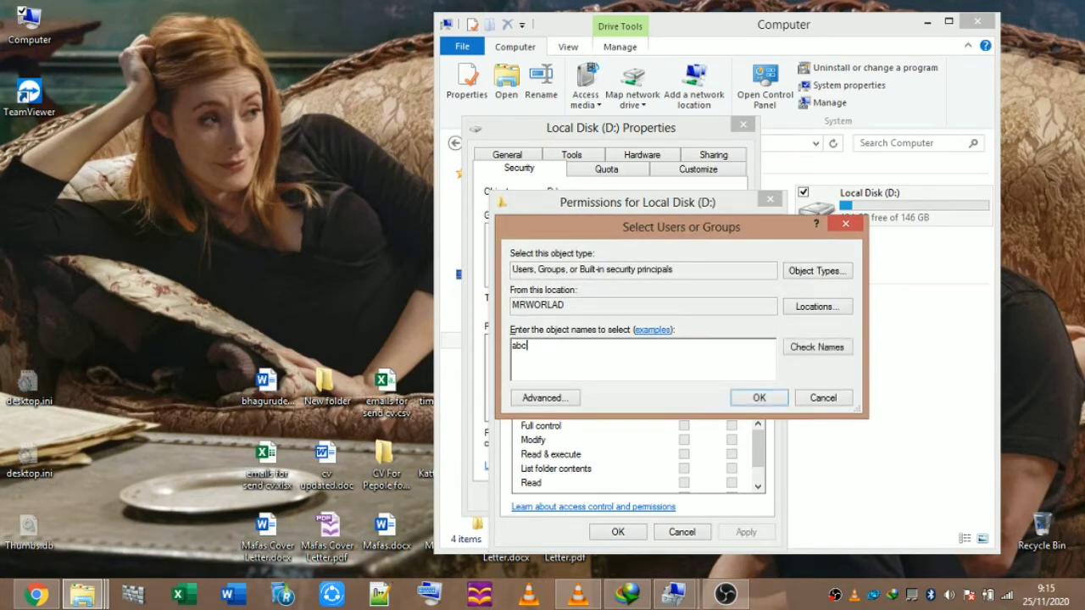
{"action": "key", "text": "Return"}
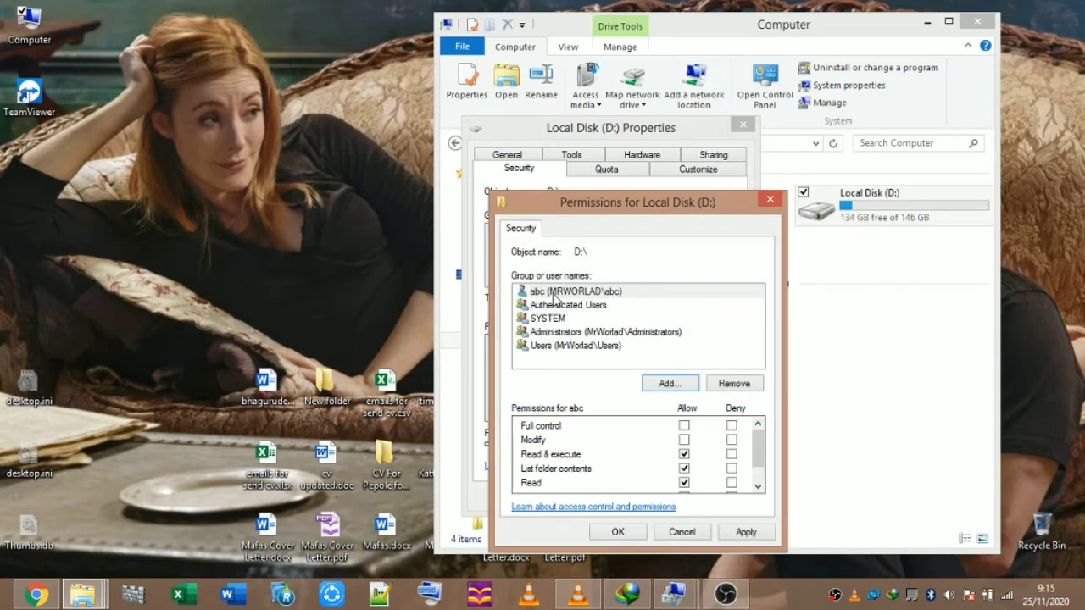
Step: Deny Full control on Local Disk (D:) to abc, apply the deny entry, and close the permission and properties dialogs
{"action": "left_click", "coordinate": [559, 347]}
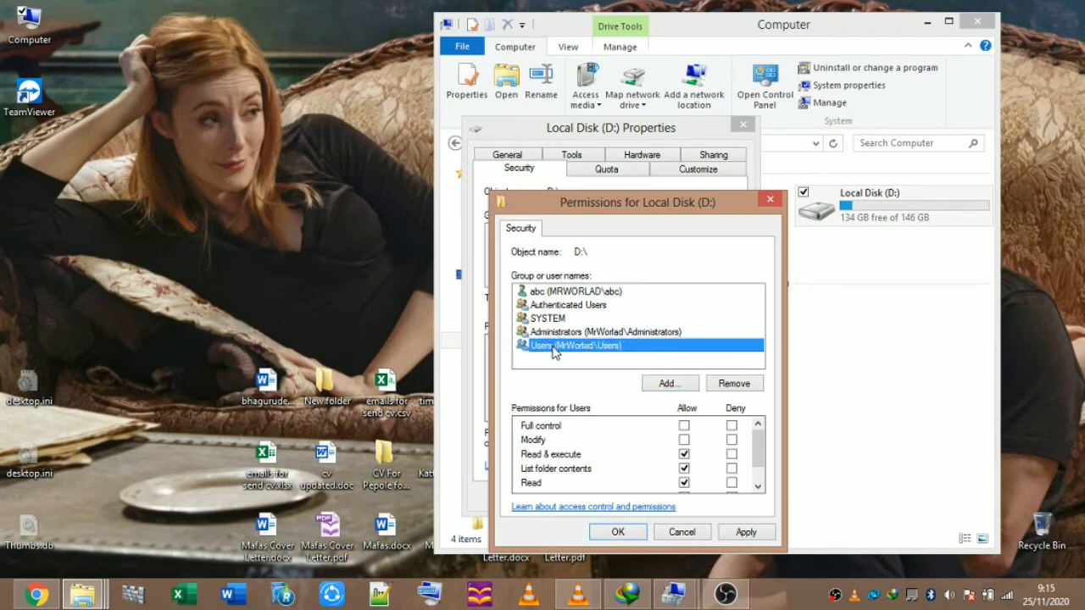
{"action": "left_click", "coordinate": [576, 293]}
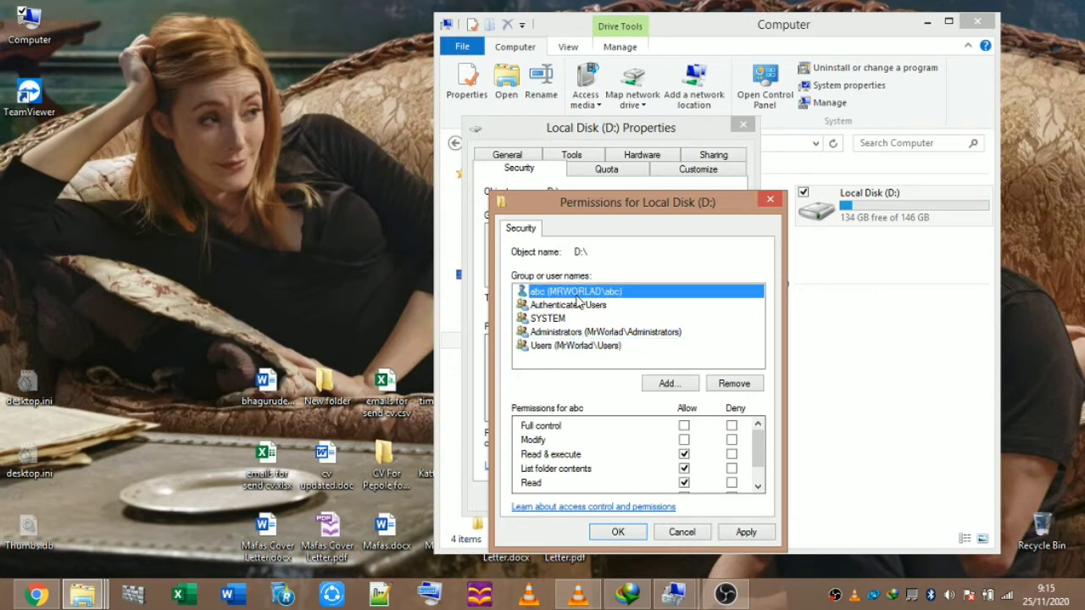
{"action": "left_click", "coordinate": [732, 426]}
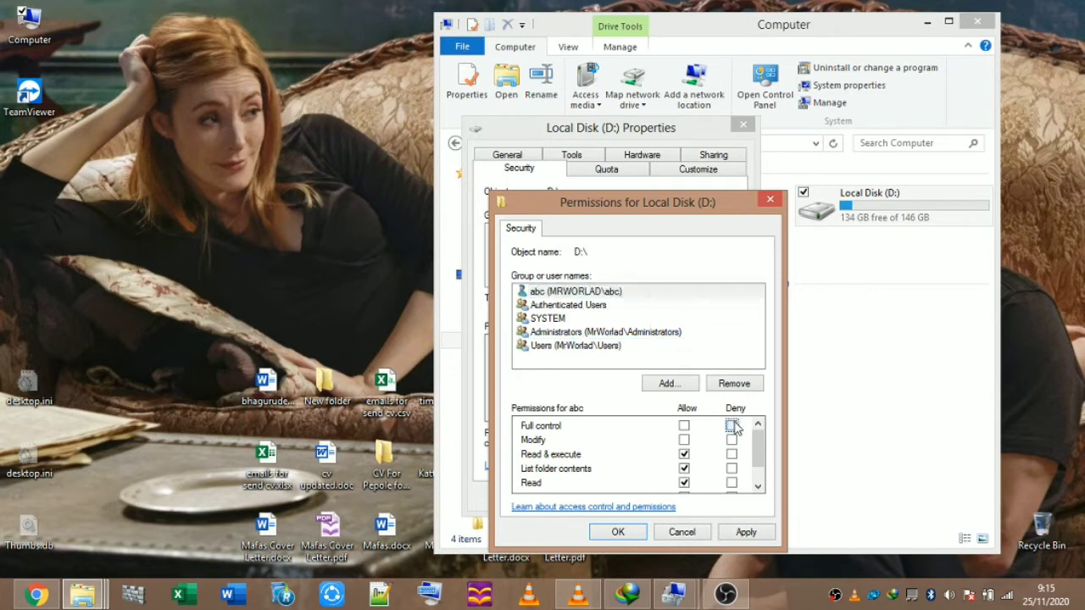
{"action": "left_click", "coordinate": [734, 536]}
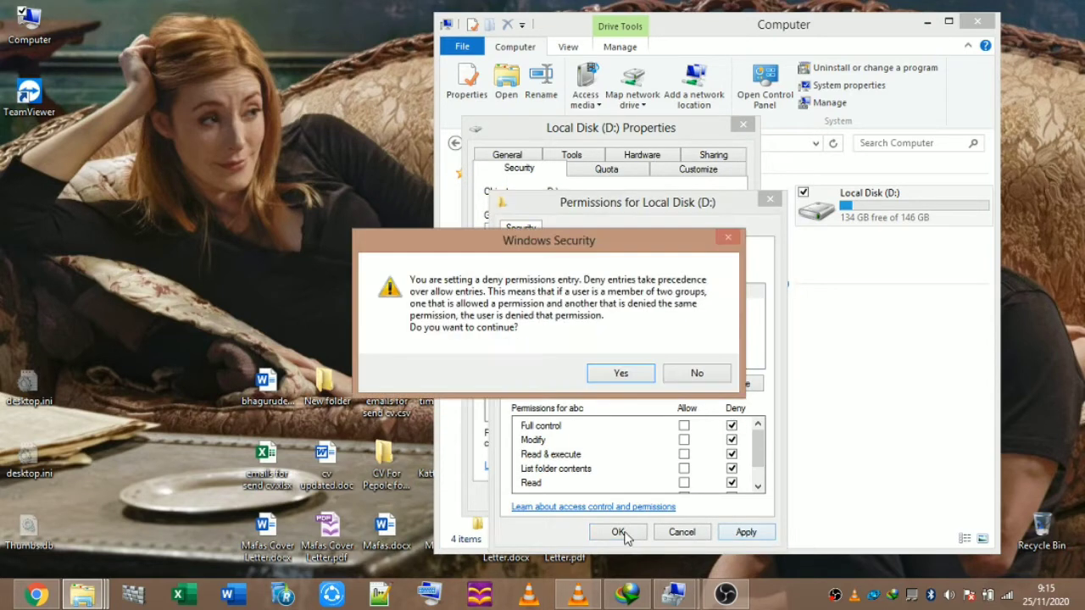
{"action": "left_click", "coordinate": [637, 380]}
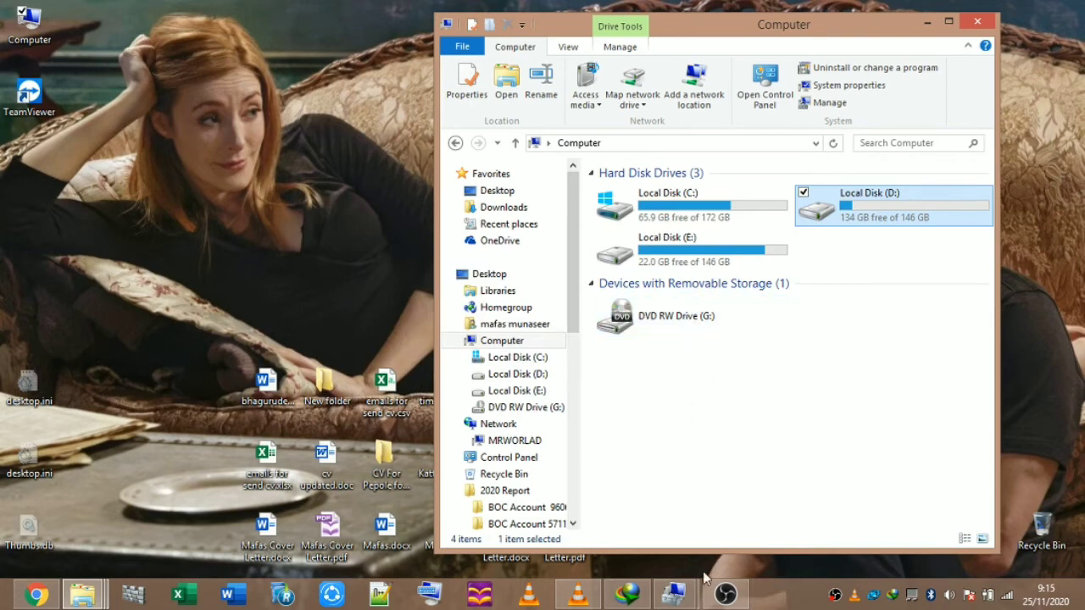
Step: Check the members of the Administrators group in Computer Management and put the window away
{"action": "mouse_move", "coordinate": [673, 593]}
{"action": "left_click", "coordinate": [739, 543]}
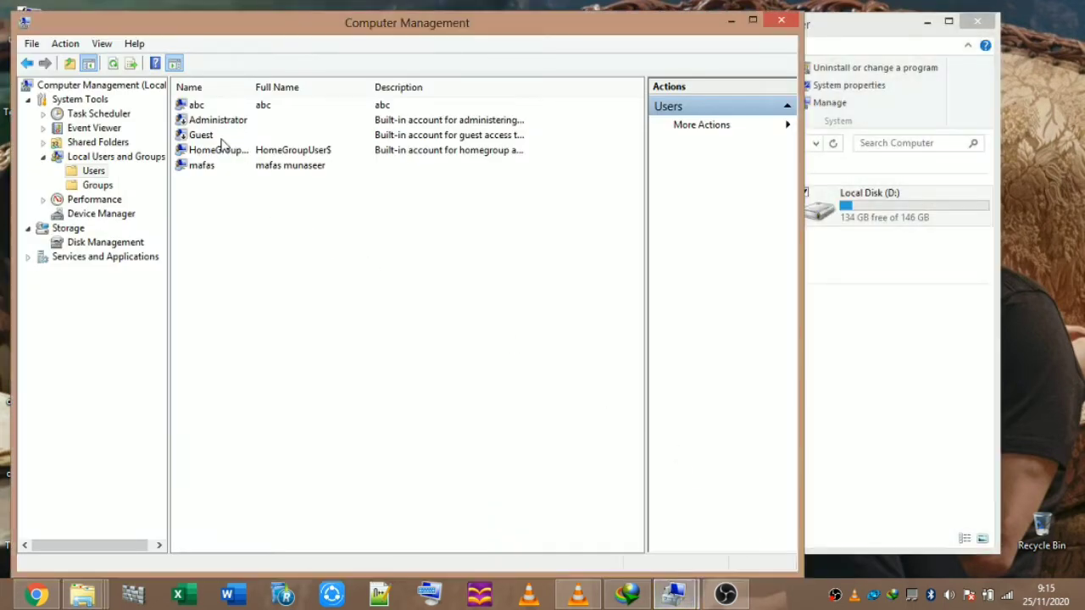
{"action": "left_click", "coordinate": [201, 107]}
{"action": "left_click", "coordinate": [108, 188]}
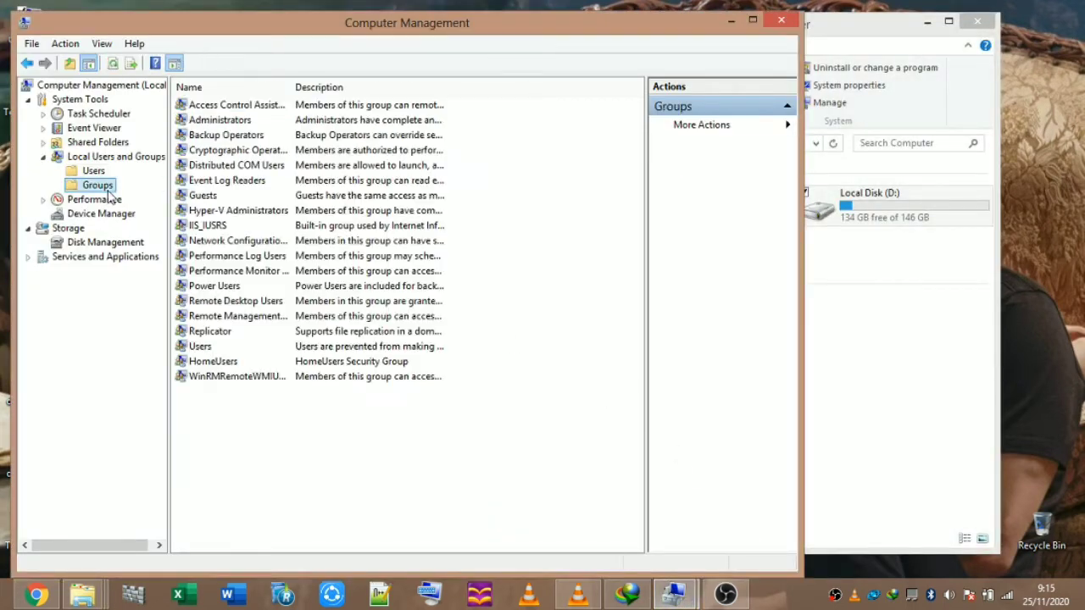
{"action": "double_click", "coordinate": [228, 120]}
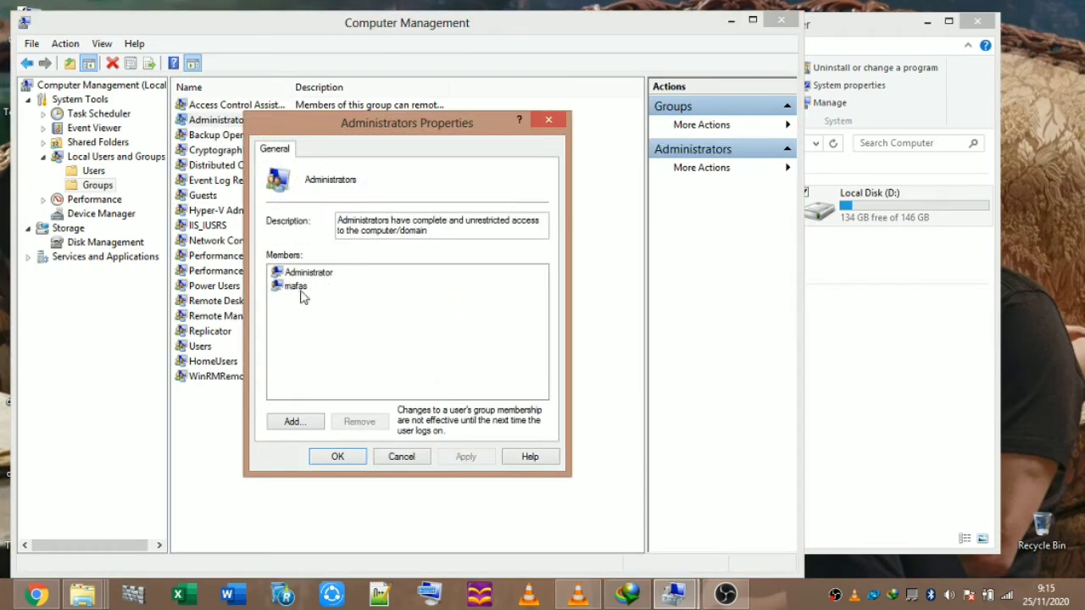
{"action": "left_click", "coordinate": [547, 123]}
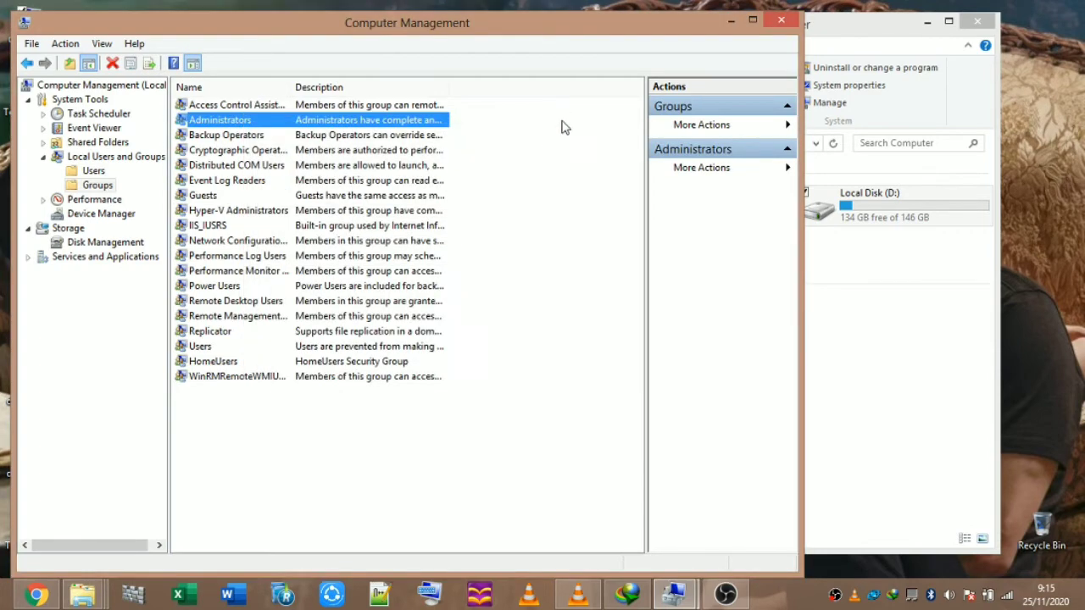
{"action": "left_click", "coordinate": [770, 26]}
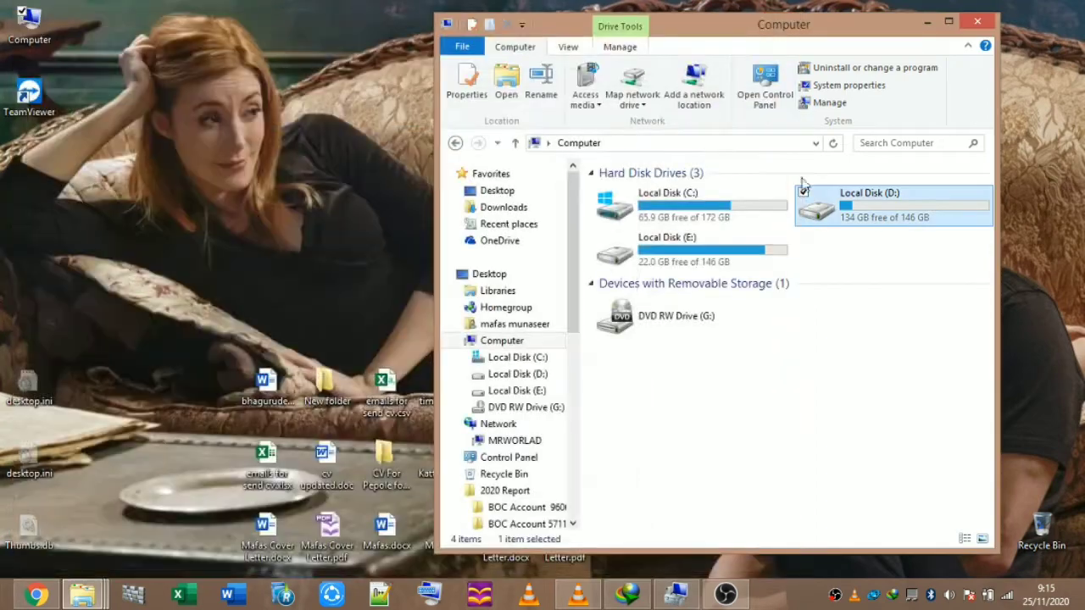
Step: Refresh the drive overview, review abc's permission entry for Local Disk (D:), and close the dialogs
{"action": "right_click", "coordinate": [810, 373]}
{"action": "left_click", "coordinate": [839, 434]}
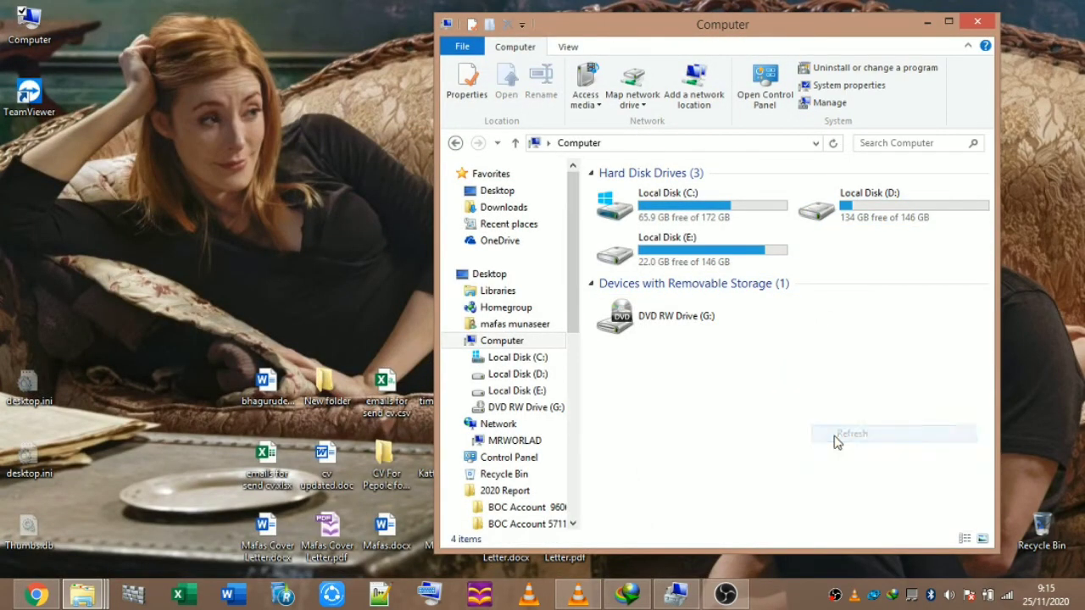
{"action": "right_click", "coordinate": [862, 202]}
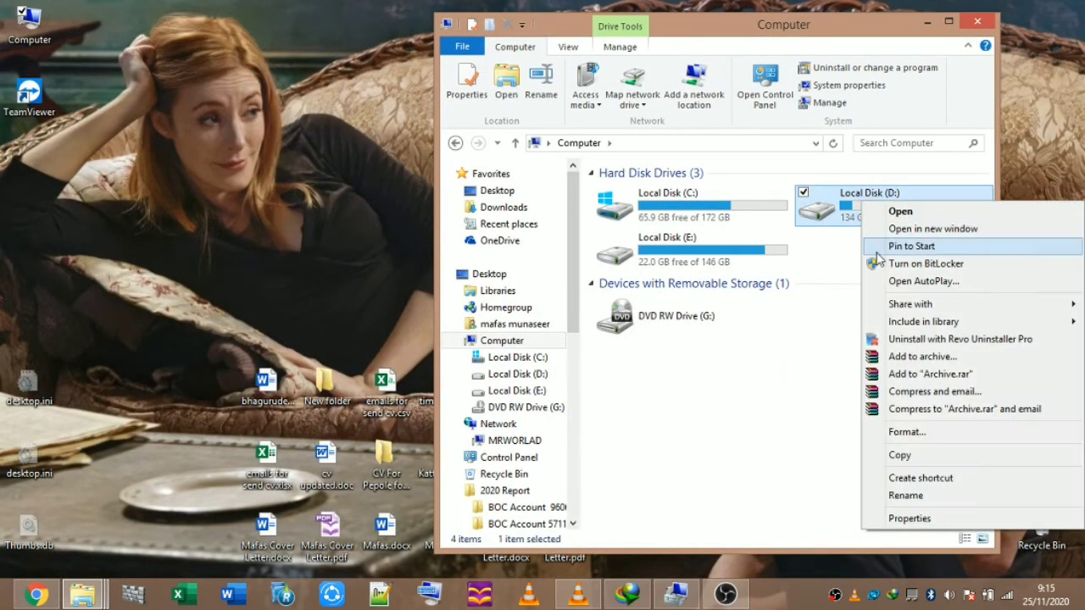
{"action": "left_click", "coordinate": [881, 518]}
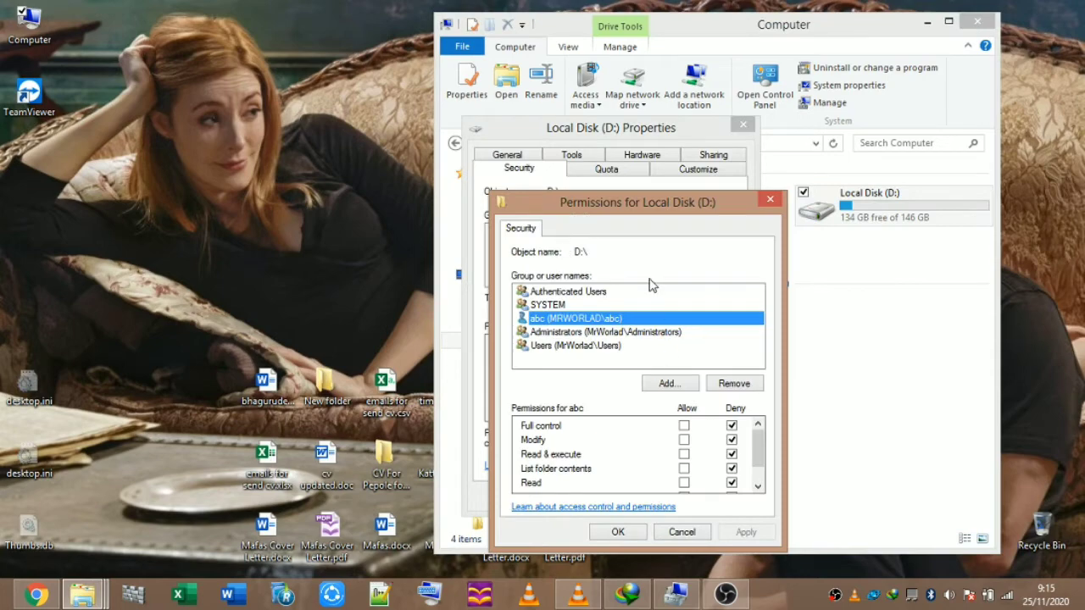
{"action": "left_click", "coordinate": [618, 532]}
{"action": "left_click", "coordinate": [620, 497]}
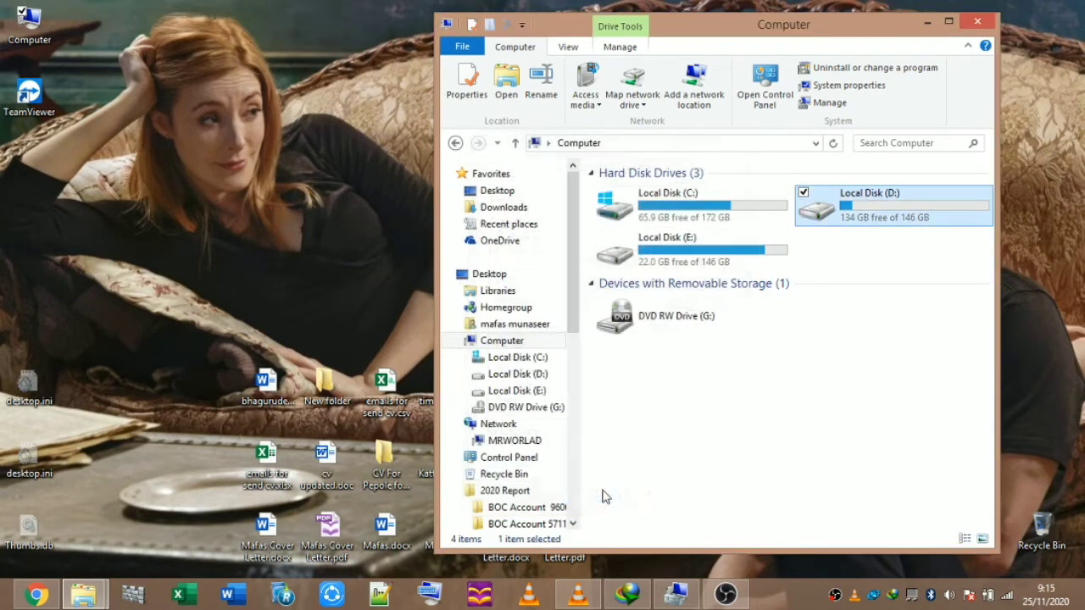
Step: Close the Computer window, refresh the desktop, and switch from the current Windows account to abc
{"action": "left_click", "coordinate": [977, 21]}
{"action": "right_click", "coordinate": [602, 41]}
{"action": "left_click", "coordinate": [618, 85]}
{"action": "left_click", "coordinate": [3, 607]}
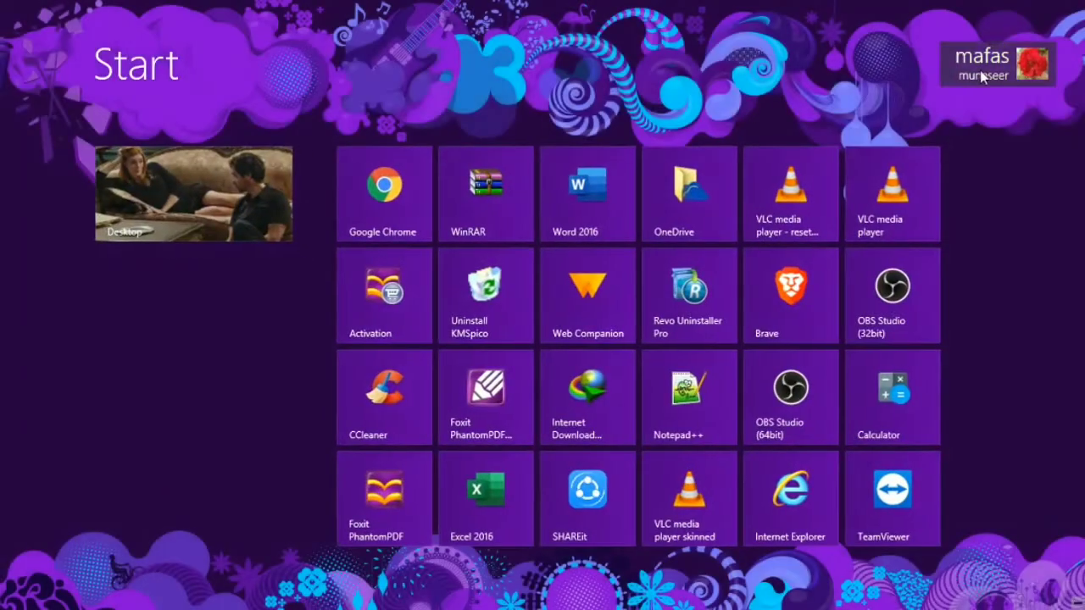
{"action": "left_click", "coordinate": [951, 75]}
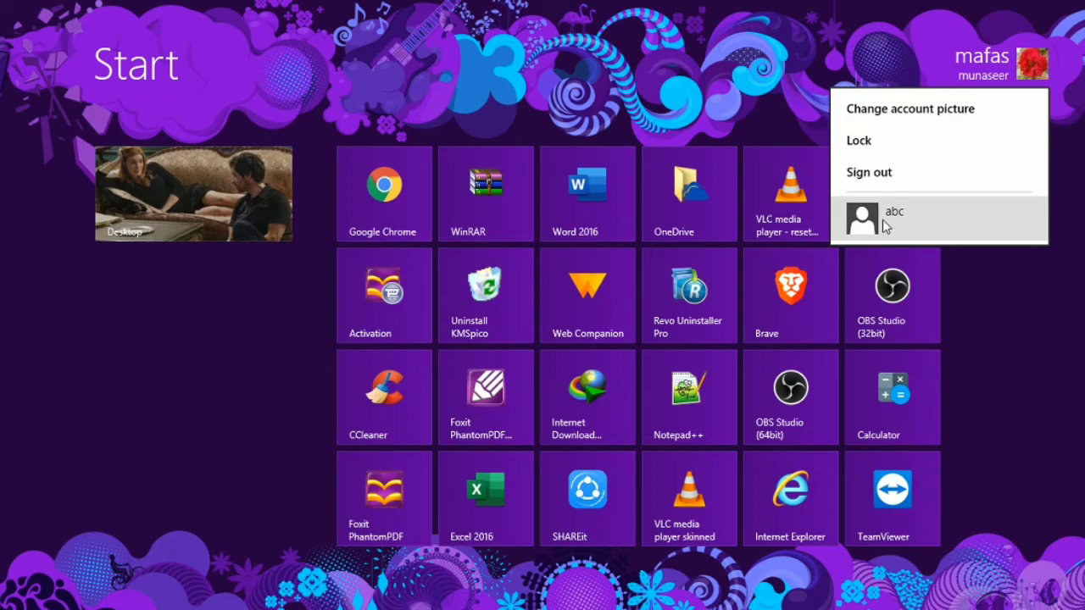
{"action": "left_click", "coordinate": [909, 222]}
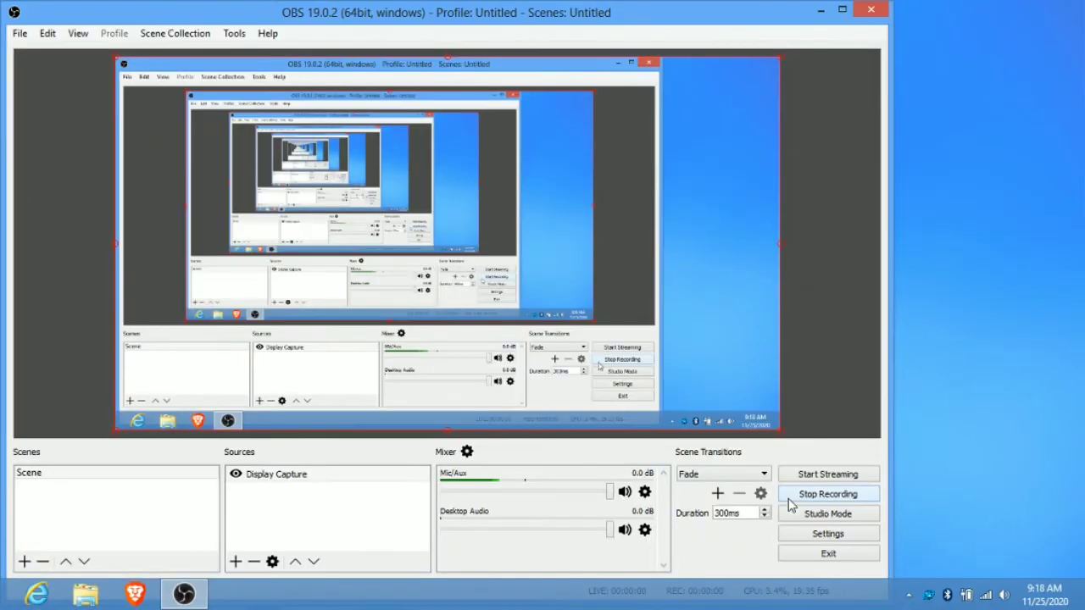
Step: Minimize OBS, check the signed-in account on the Start screen, and return to the desktop
{"action": "left_click", "coordinate": [821, 10]}
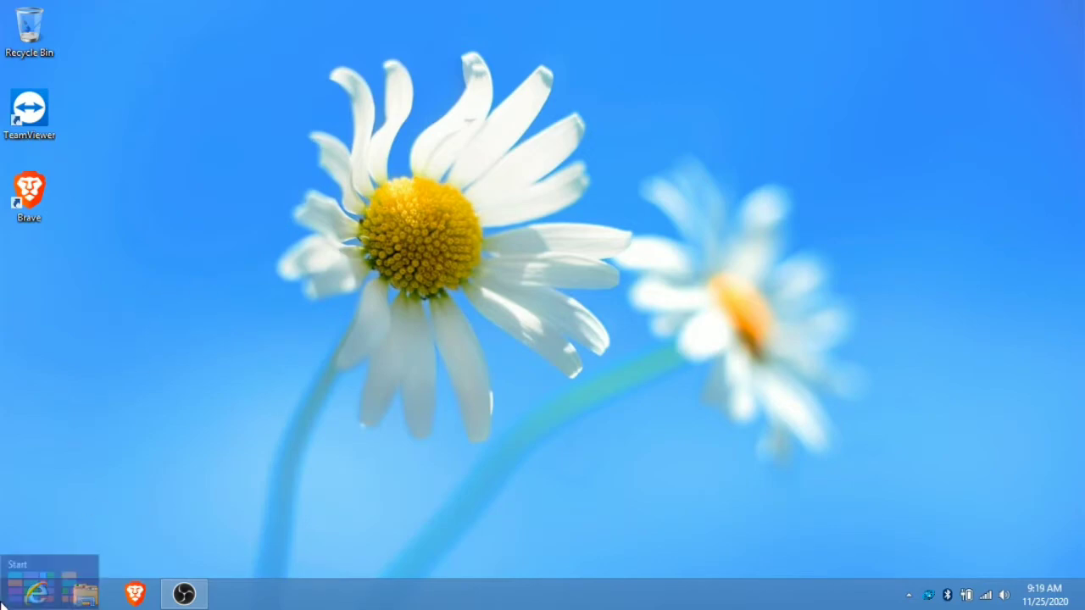
{"action": "left_click", "coordinate": [6, 605]}
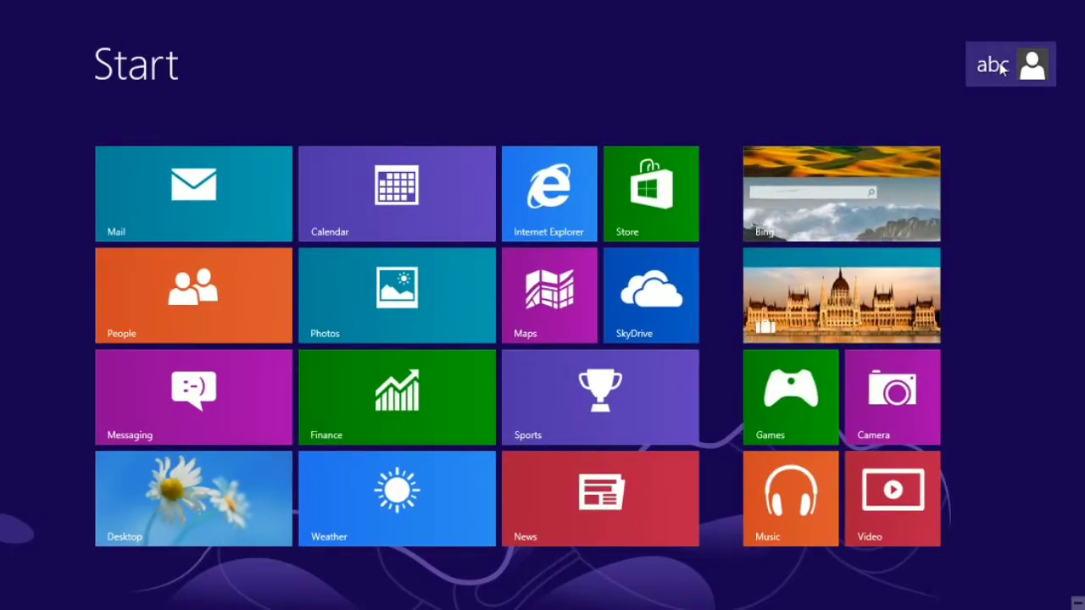
{"action": "left_click", "coordinate": [200, 489]}
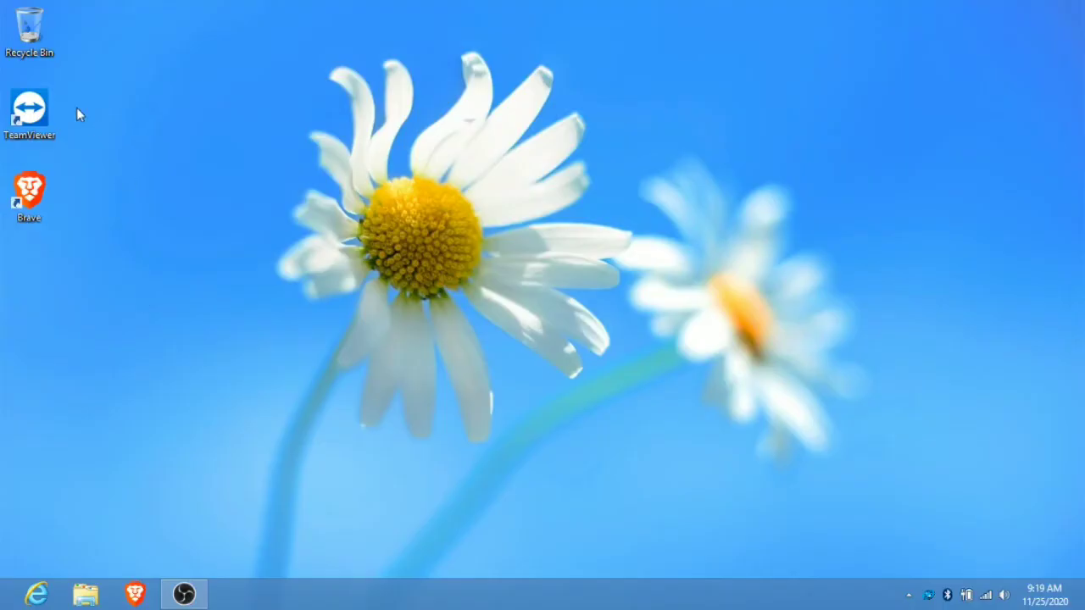
Step: Open the Computer view in File Explorer and try to open Local Disk (D:) as abc
{"action": "left_click", "coordinate": [87, 595]}
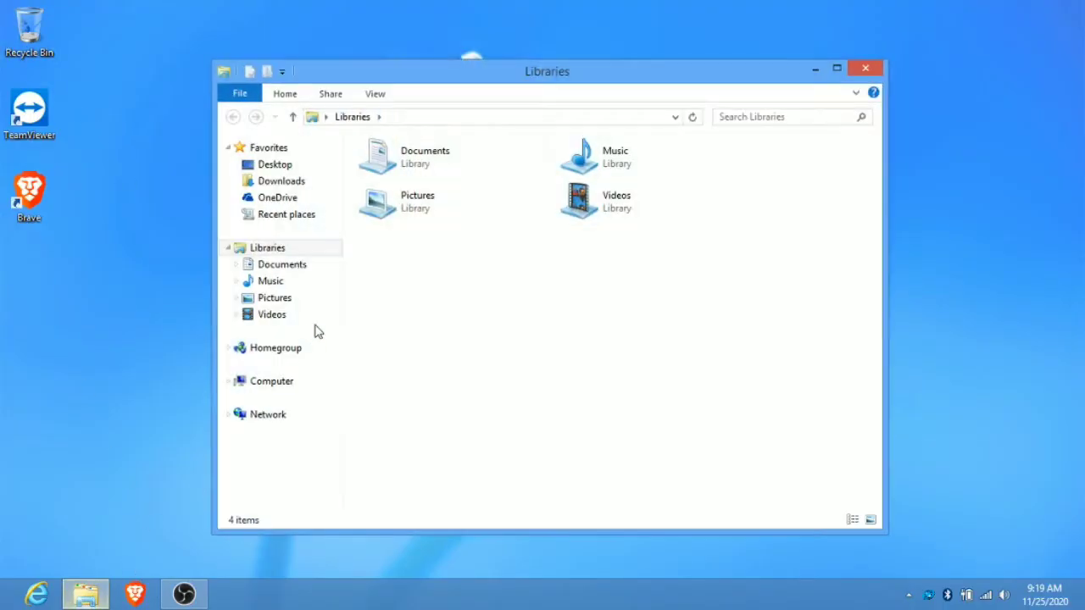
{"action": "left_click", "coordinate": [257, 391]}
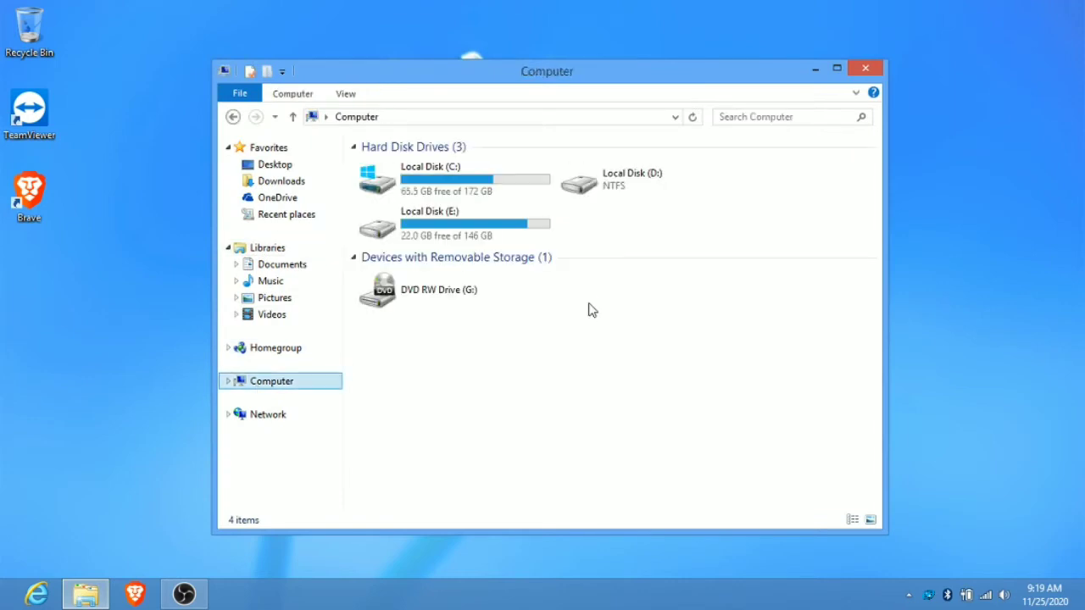
{"action": "double_click", "coordinate": [632, 187]}
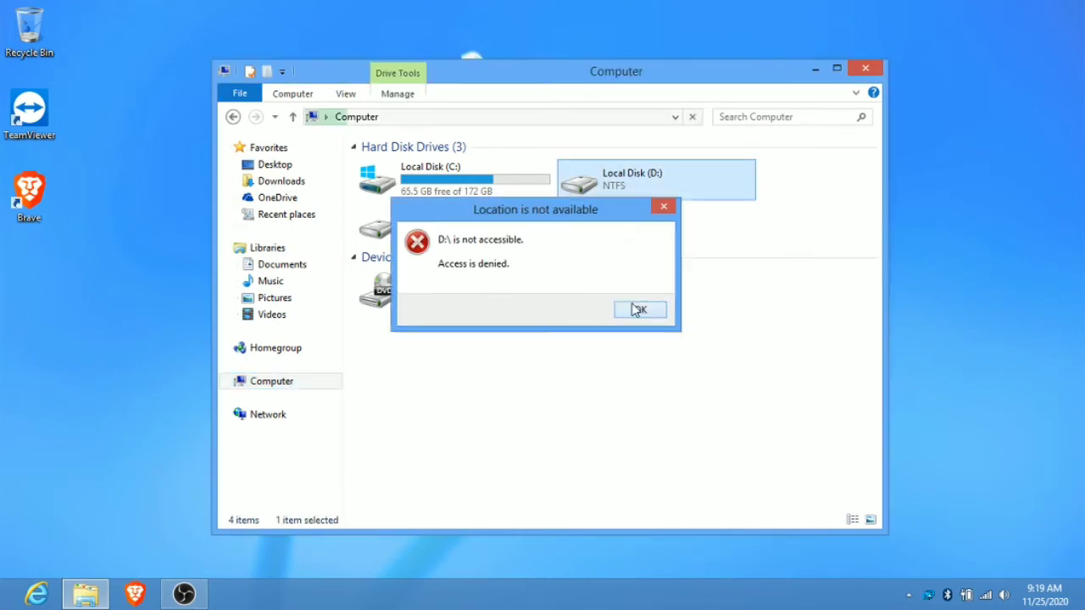
{"action": "left_click", "coordinate": [634, 310]}
Step: Check that Local Disk (E:) opens, return to the drive overview, and open the advanced security settings of Local Disk (D:)
{"action": "double_click", "coordinate": [438, 236]}
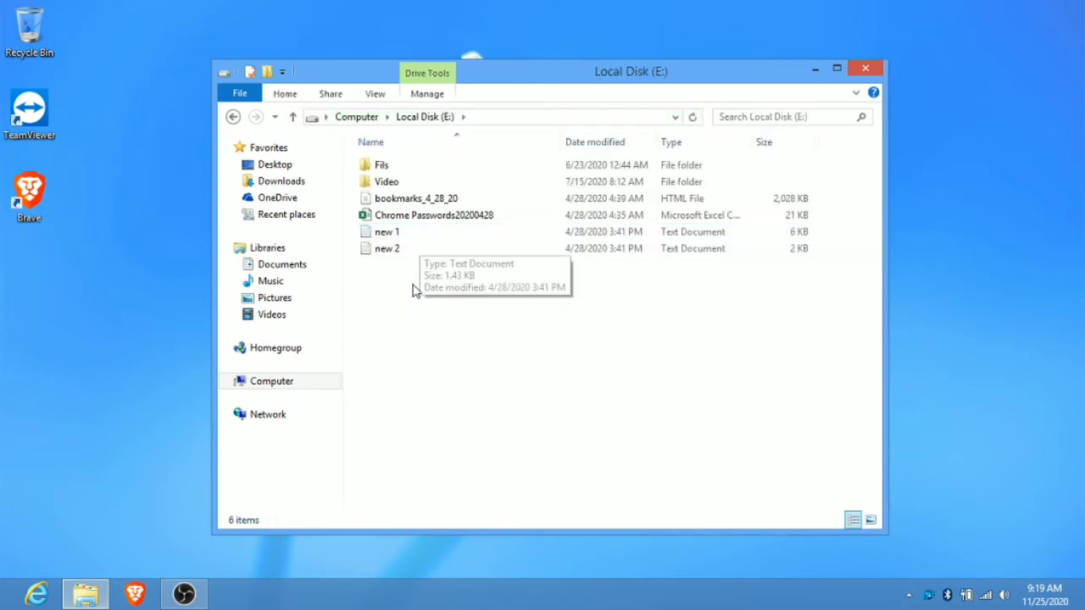
{"action": "left_click", "coordinate": [233, 116]}
{"action": "left_click", "coordinate": [625, 193]}
{"action": "right_click", "coordinate": [625, 192]}
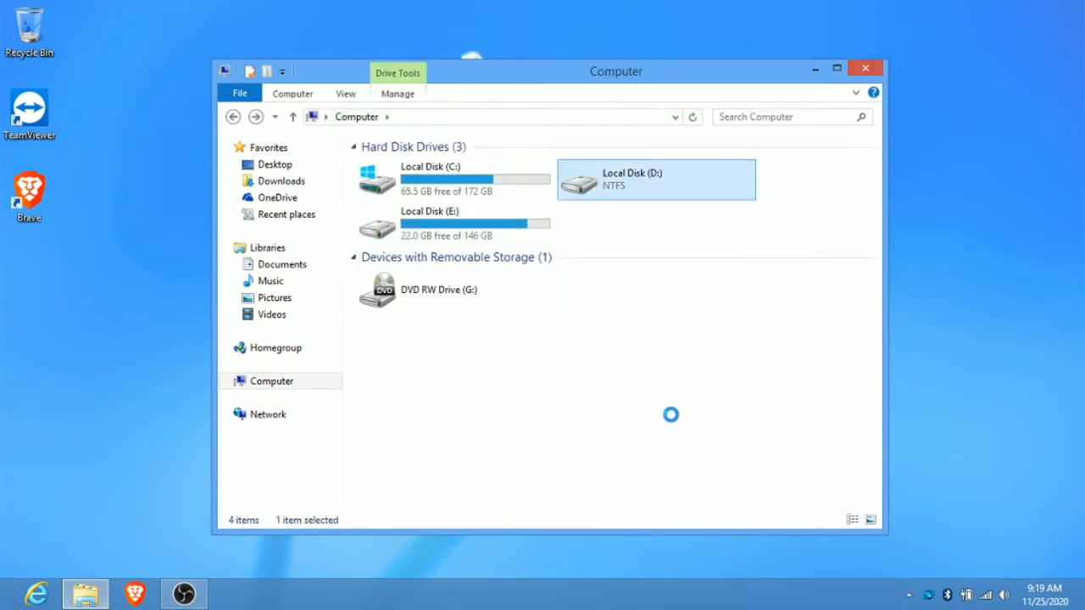
{"action": "left_click", "coordinate": [670, 479]}
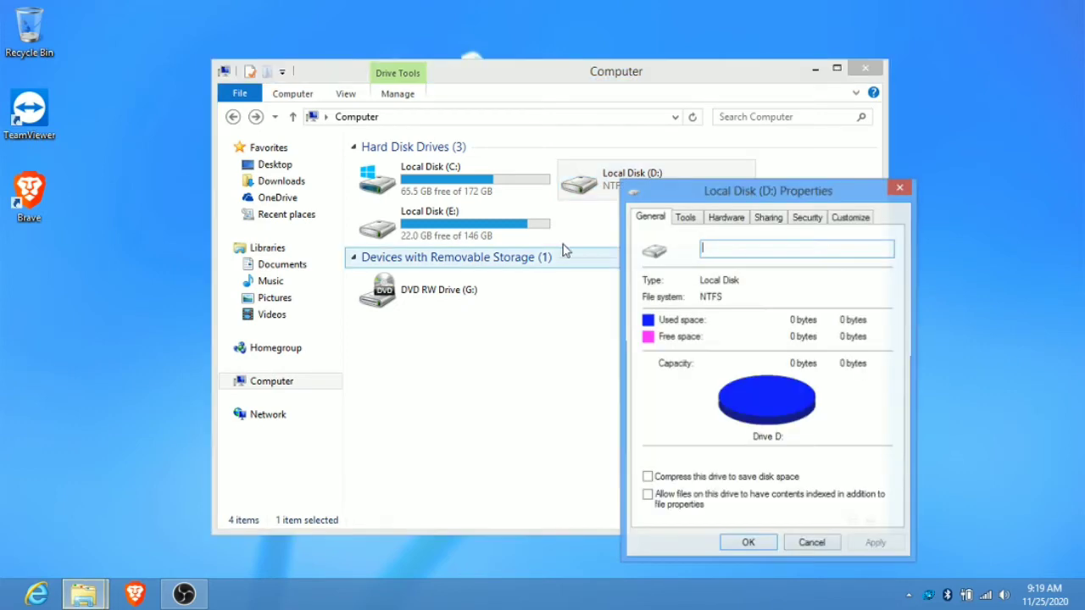
{"action": "left_click", "coordinate": [814, 218]}
{"action": "left_click_drag", "start_coordinate": [819, 199], "coordinate": [693, 165]}
{"action": "left_click", "coordinate": [715, 453]}
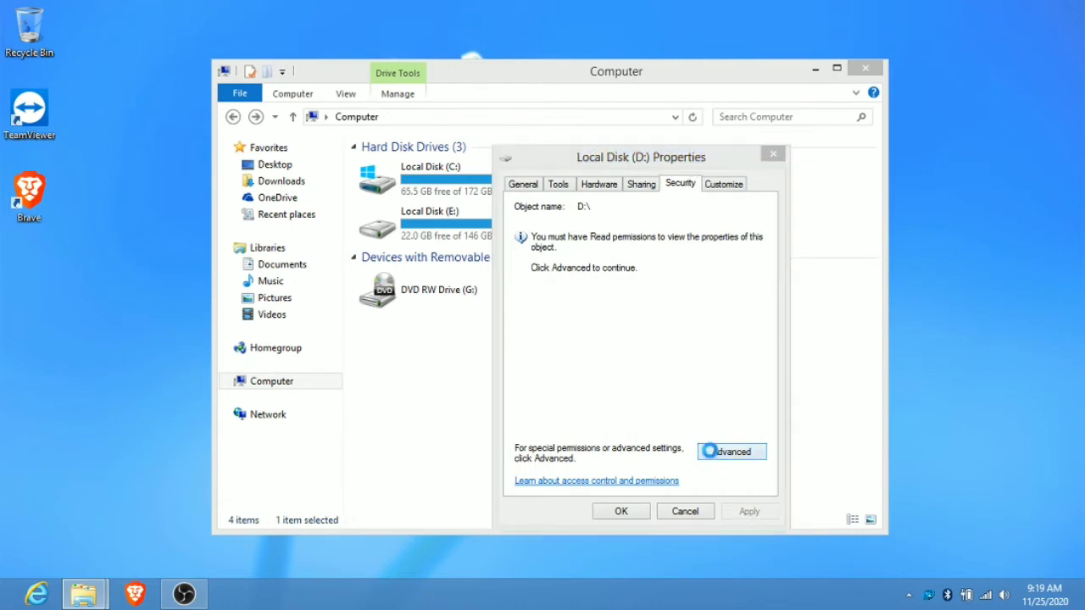
Step: Try to view the permissions of Local Disk (D:) with administrative rights, decline the administrator prompt, and close all dialogs and the Computer window
{"action": "left_click", "coordinate": [327, 259]}
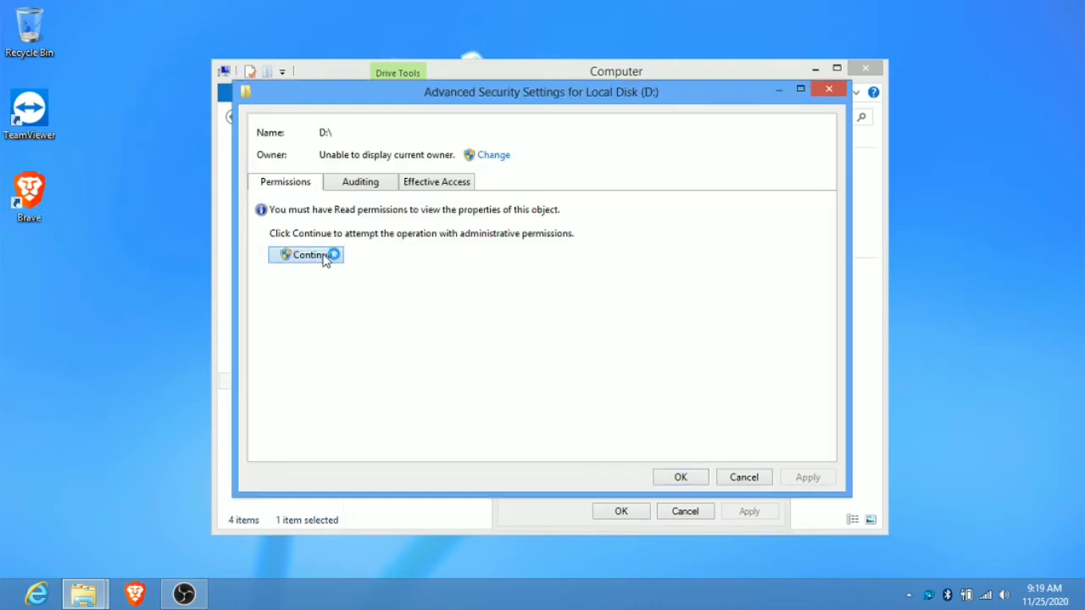
{"action": "left_click", "coordinate": [489, 356]}
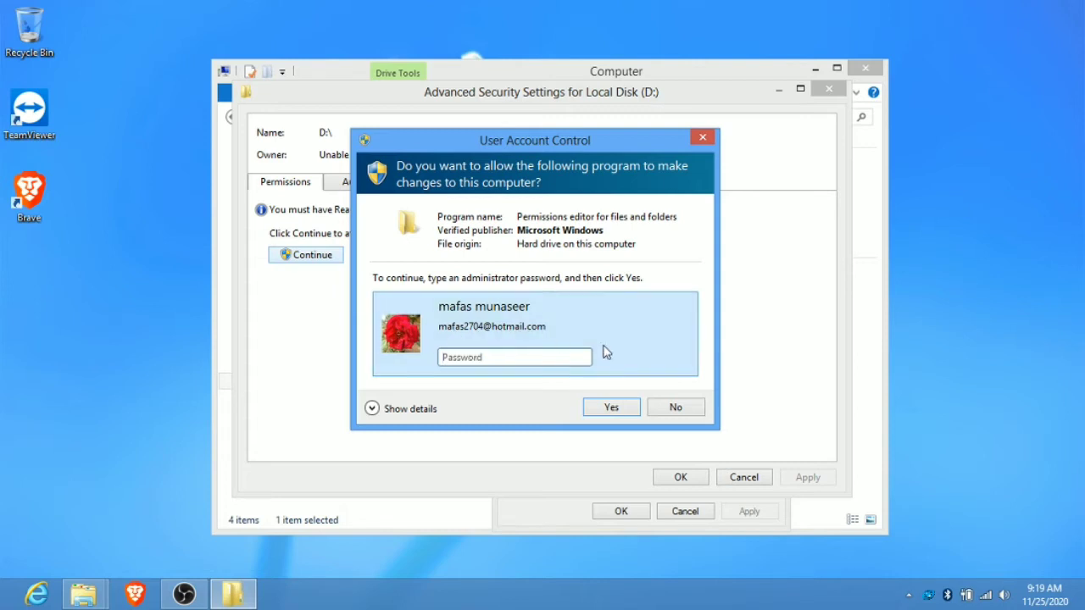
{"action": "left_click", "coordinate": [675, 408]}
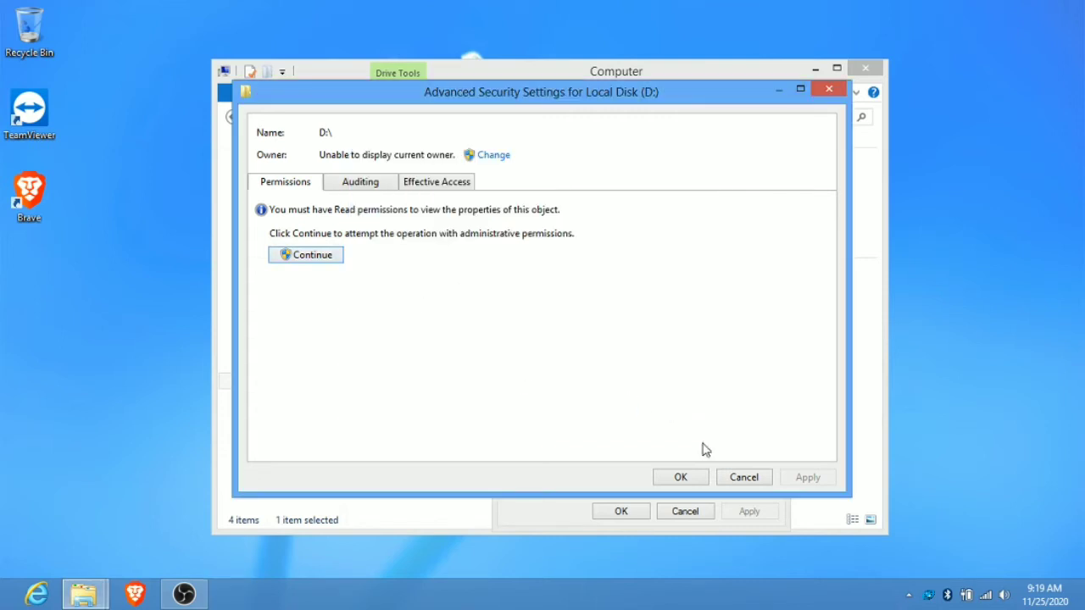
{"action": "left_click", "coordinate": [741, 477]}
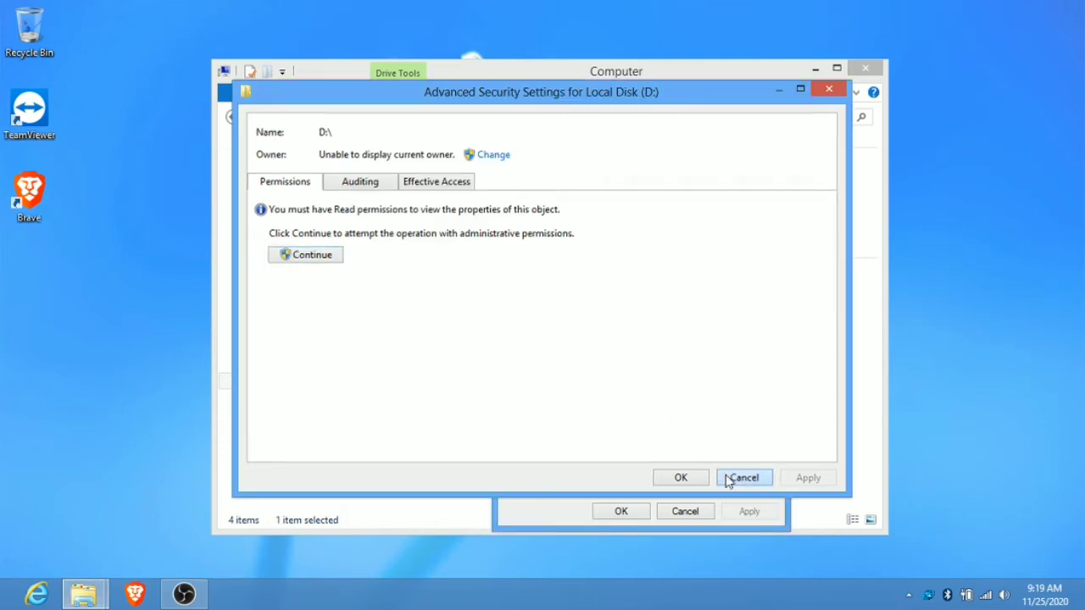
{"action": "left_click", "coordinate": [637, 509]}
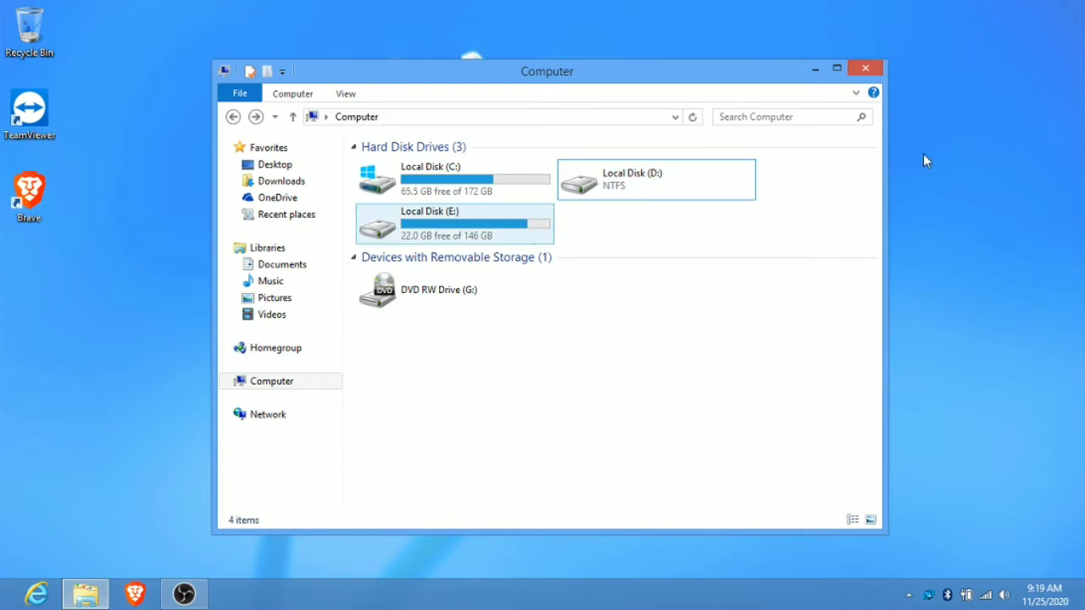
{"action": "left_click", "coordinate": [865, 68]}
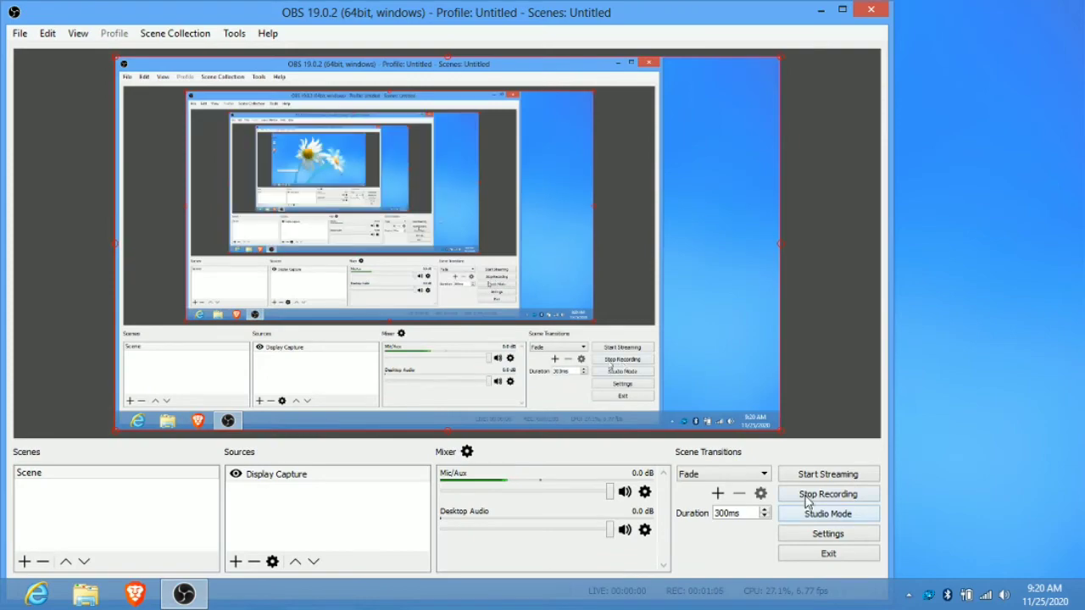
Step: Stop the OBS recording in the abc session, and in the administrator account minimize OBS and refresh the desktop
{"action": "left_click", "coordinate": [806, 500]}
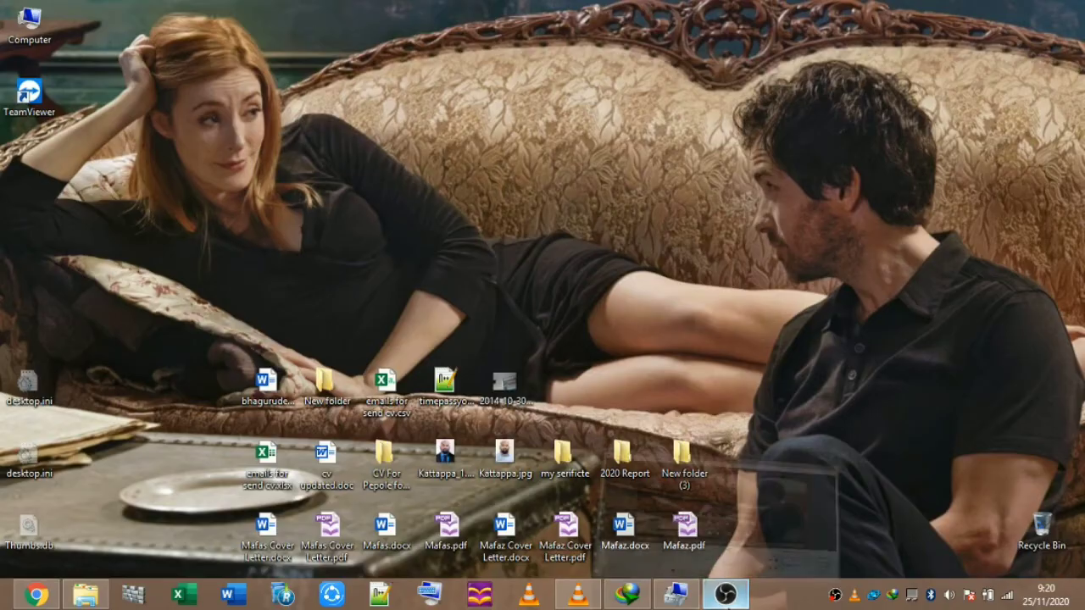
{"action": "left_click", "coordinate": [724, 593]}
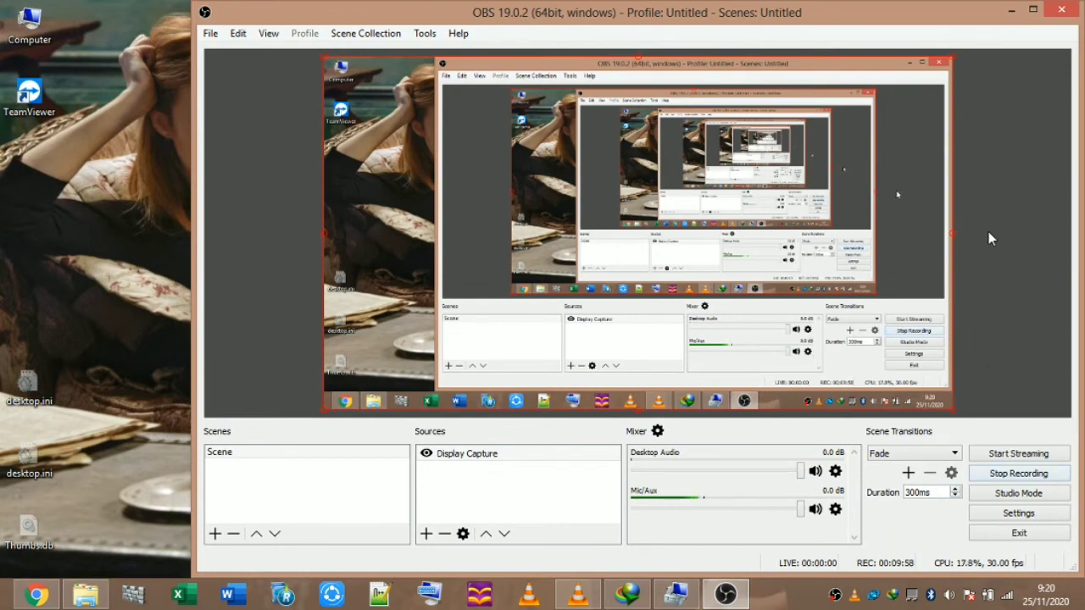
{"action": "left_click", "coordinate": [1011, 10]}
{"action": "right_click", "coordinate": [565, 61]}
{"action": "left_click", "coordinate": [593, 105]}
Step: Open Local Disk (D:) to check its access from the administrator account, return to the drive overview, and refresh the desktop
{"action": "double_click", "coordinate": [29, 25]}
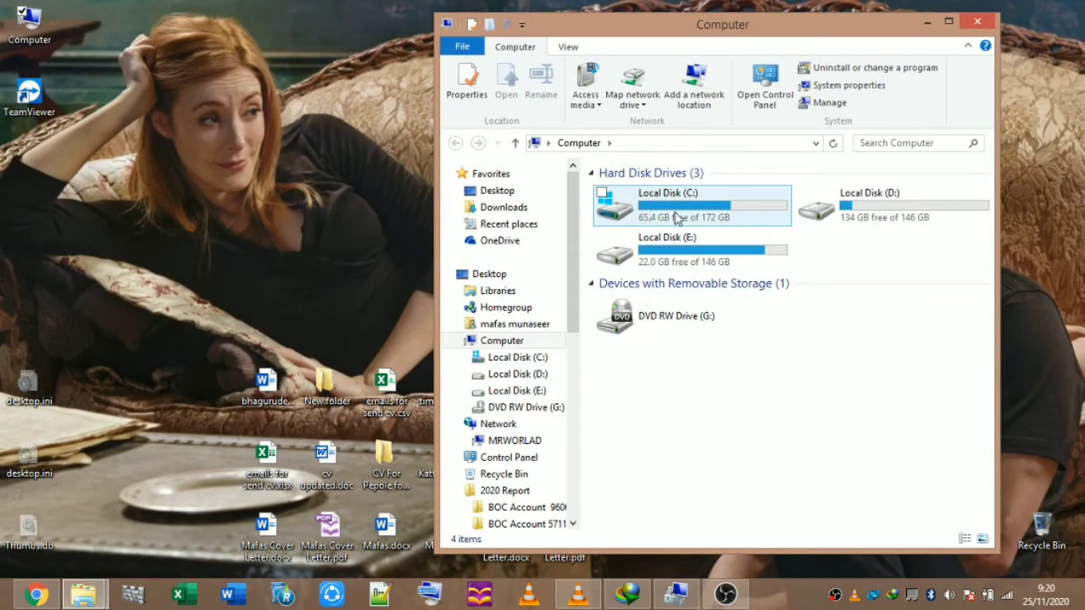
{"action": "double_click", "coordinate": [826, 219]}
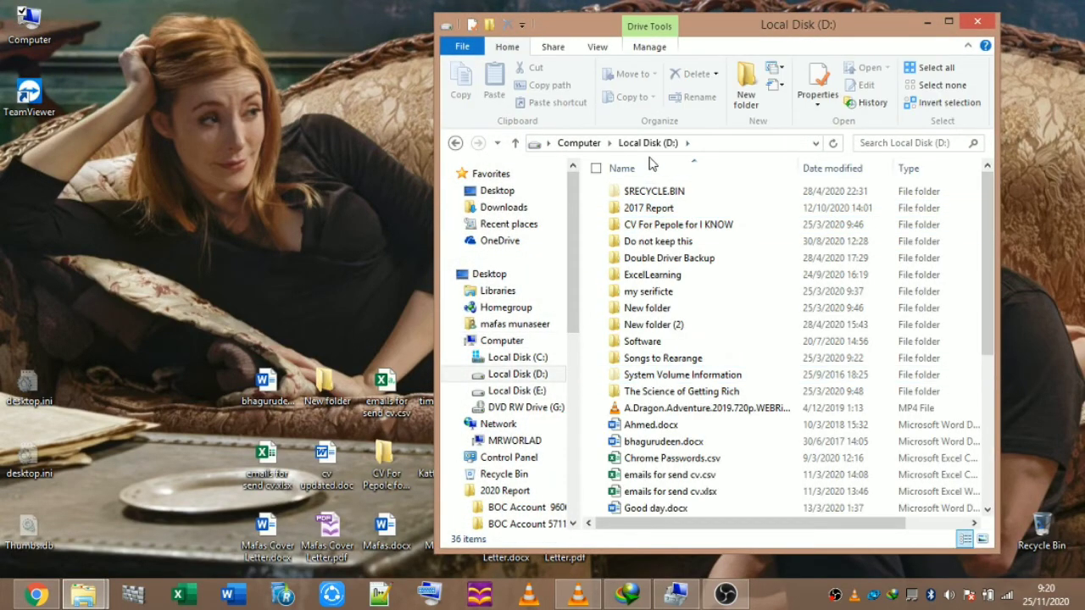
{"action": "left_click", "coordinate": [576, 143]}
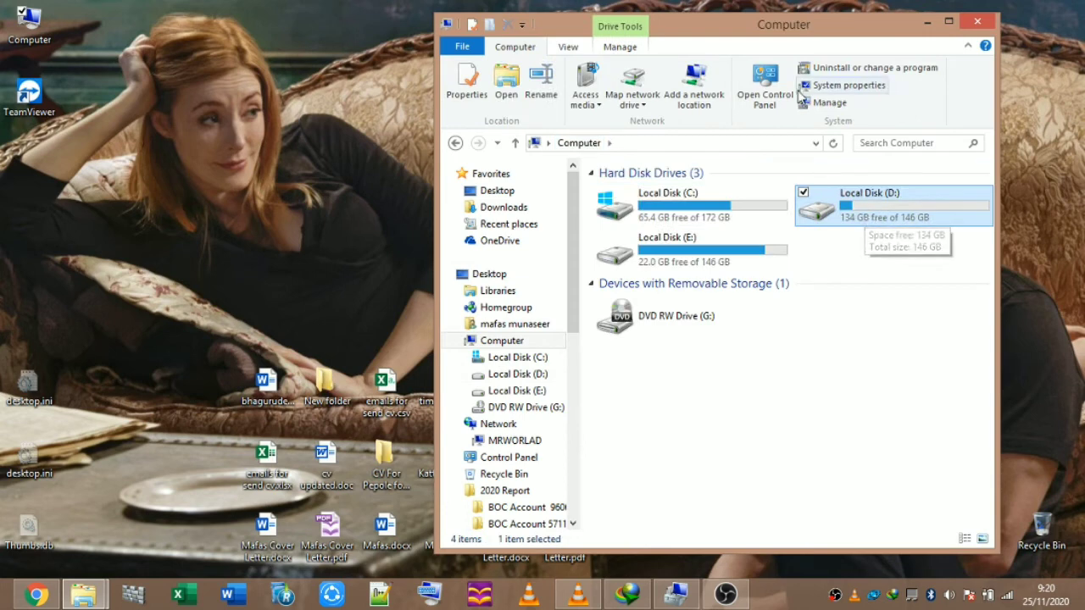
{"action": "left_click_drag", "start_coordinate": [807, 39], "coordinate": [666, 34]}
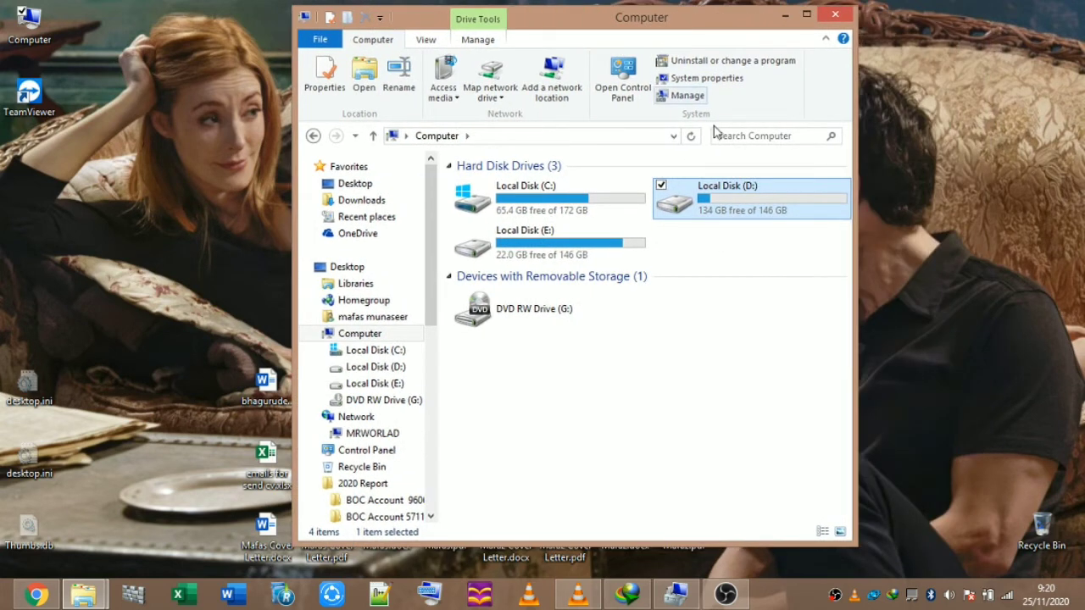
{"action": "right_click", "coordinate": [936, 280]}
{"action": "left_click", "coordinate": [957, 322]}
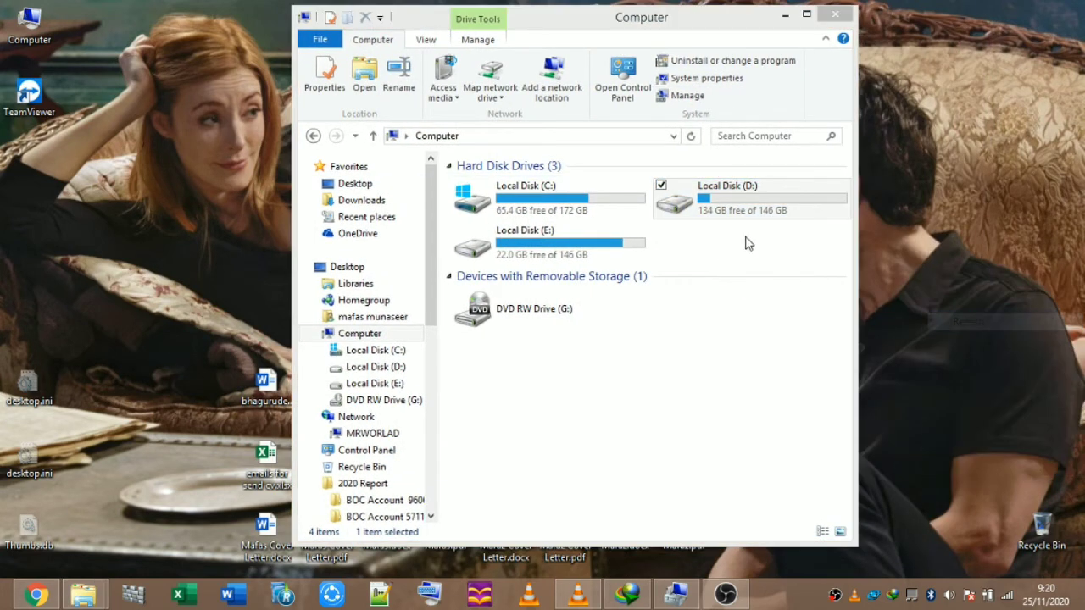
Step: Review abc's entry in the security properties of Local Disk (D:) and open the drive's permissions for editing
{"action": "right_click", "coordinate": [734, 210]}
{"action": "left_click", "coordinate": [778, 526]}
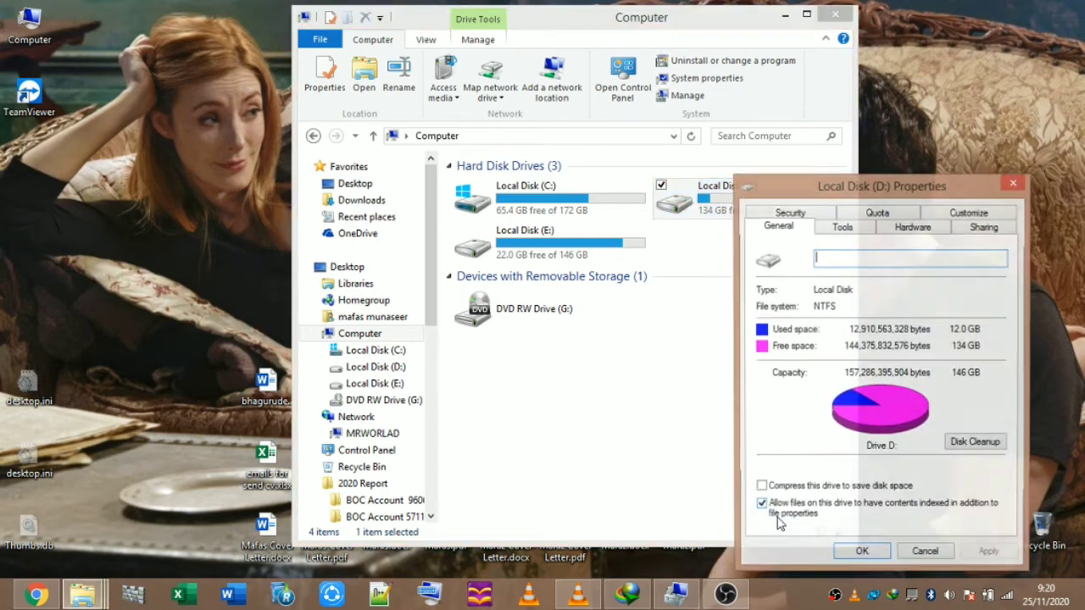
{"action": "left_click_drag", "start_coordinate": [877, 148], "coordinate": [587, 145]}
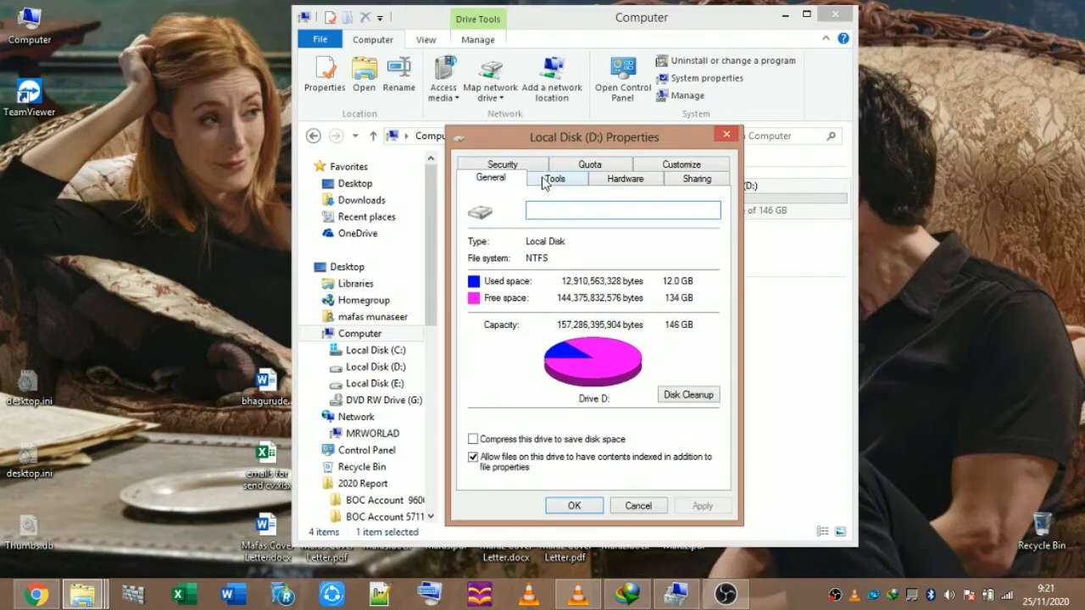
{"action": "left_click", "coordinate": [520, 172]}
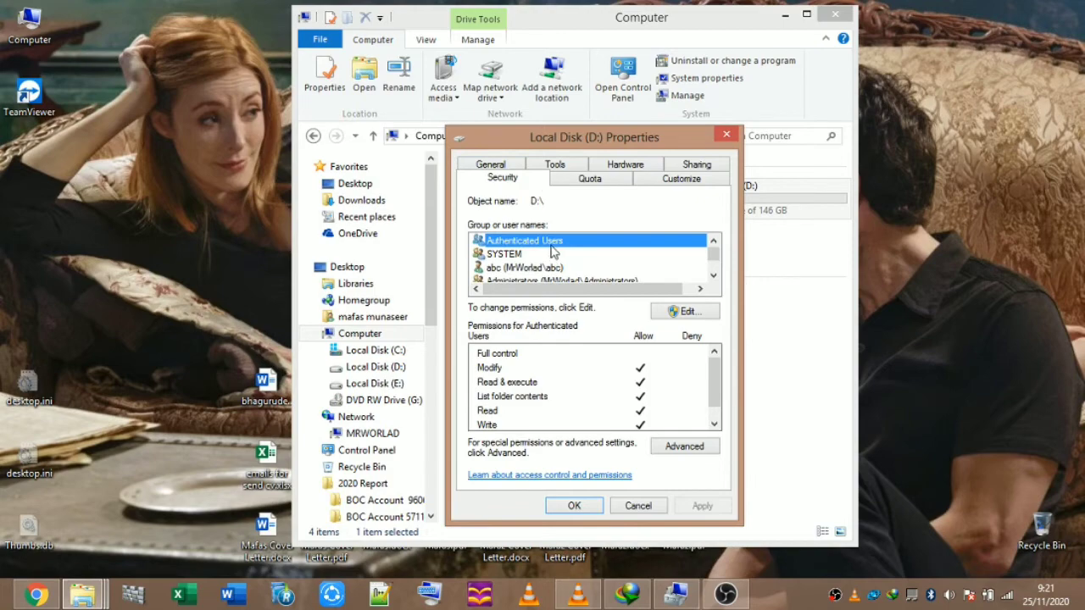
{"action": "left_click", "coordinate": [515, 267]}
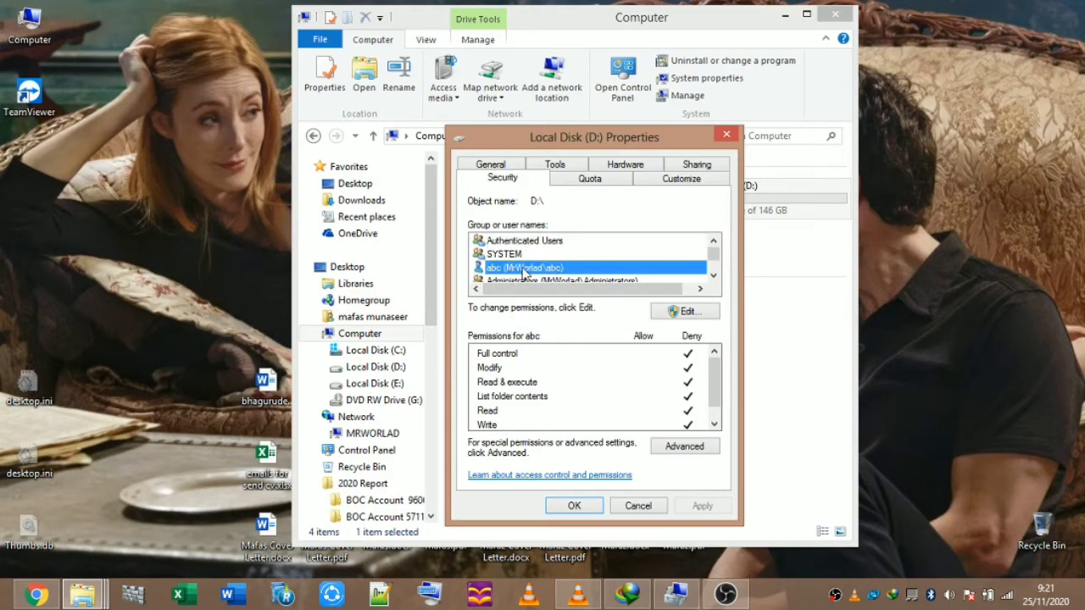
{"action": "left_click", "coordinate": [672, 313]}
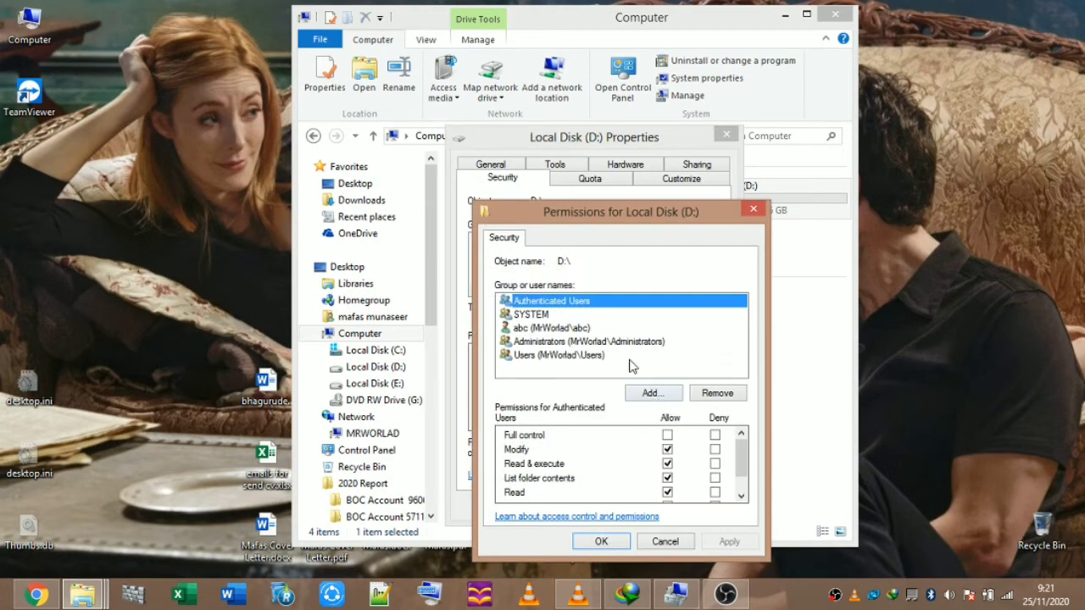
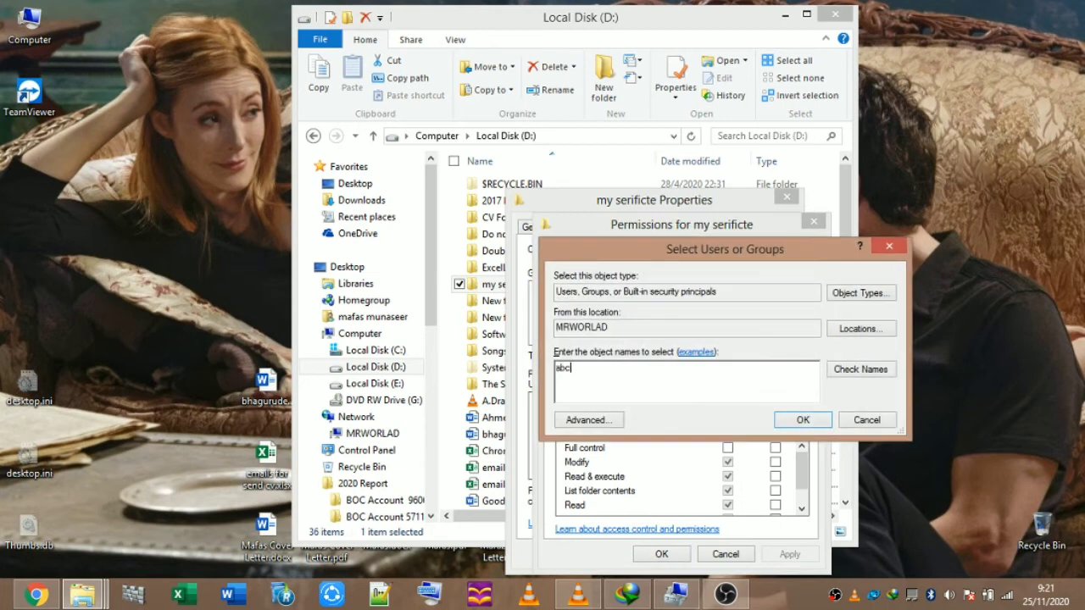
Step: Add user abc to the permissions of the folder D:\my serificte, deny Full control, and confirm the deny entry
{"action": "left_click", "coordinate": [853, 377]}
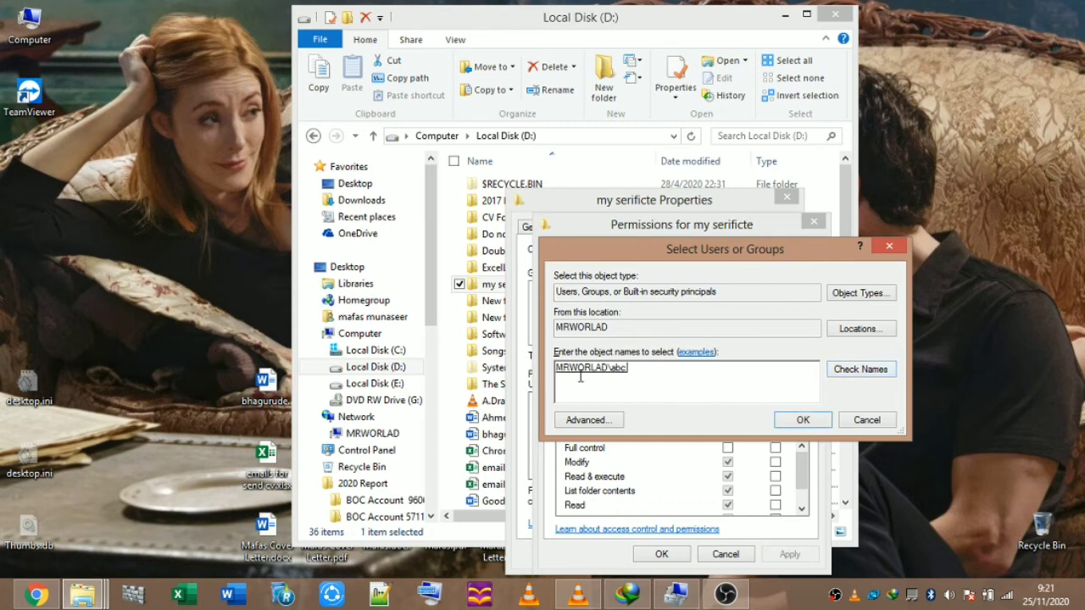
{"action": "left_click", "coordinate": [800, 418]}
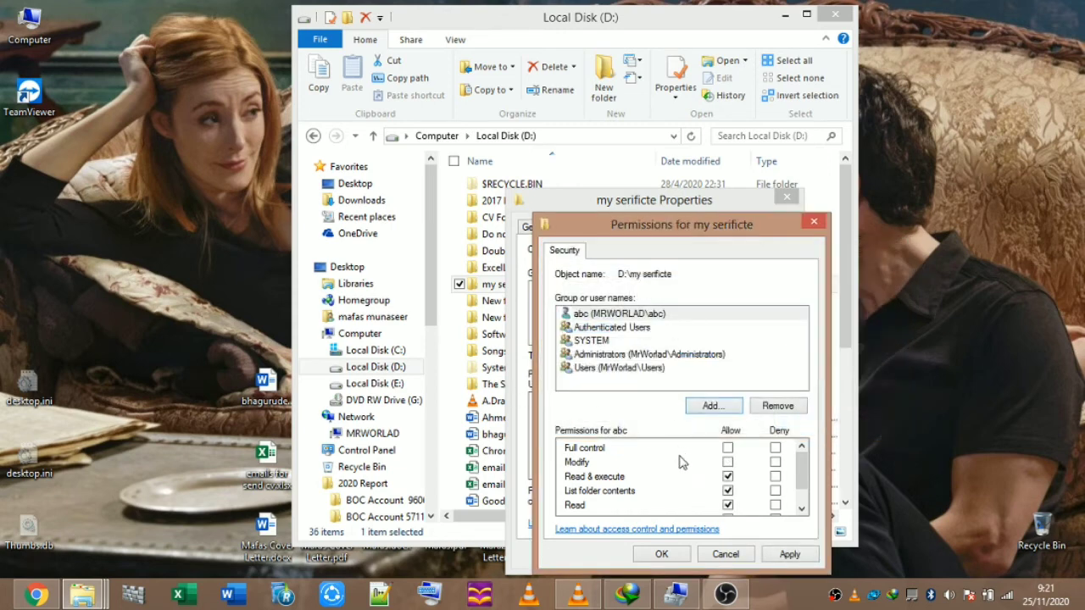
{"action": "left_click", "coordinate": [776, 448]}
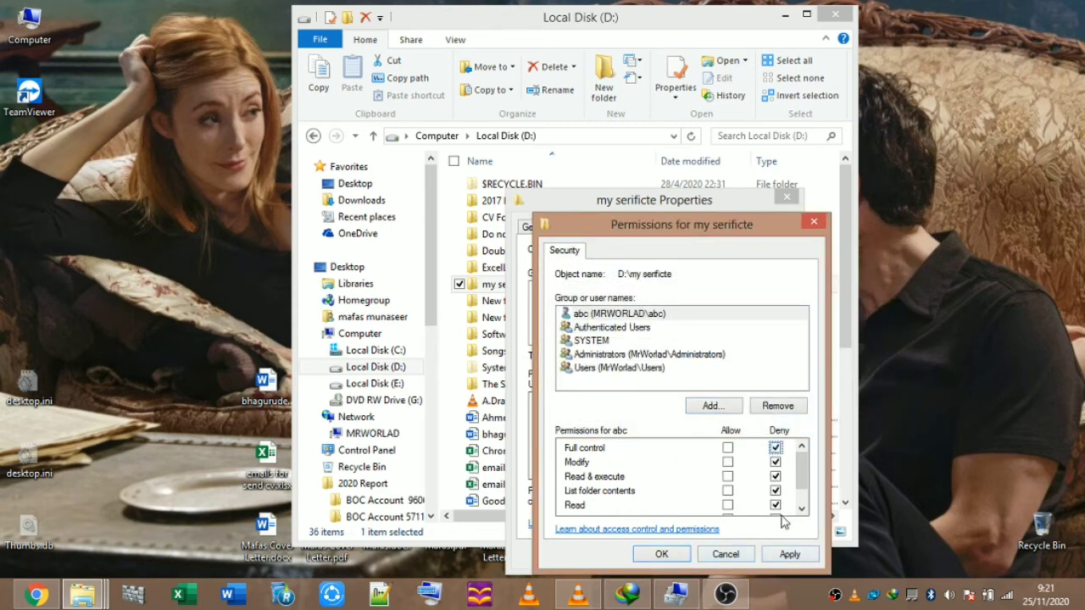
{"action": "mouse_move", "coordinate": [800, 473]}
{"action": "left_mouse_down"}
{"action": "mouse_move", "coordinate": [804, 487]}
{"action": "mouse_move", "coordinate": [804, 477]}
{"action": "left_mouse_up"}
{"action": "left_click", "coordinate": [772, 555]}
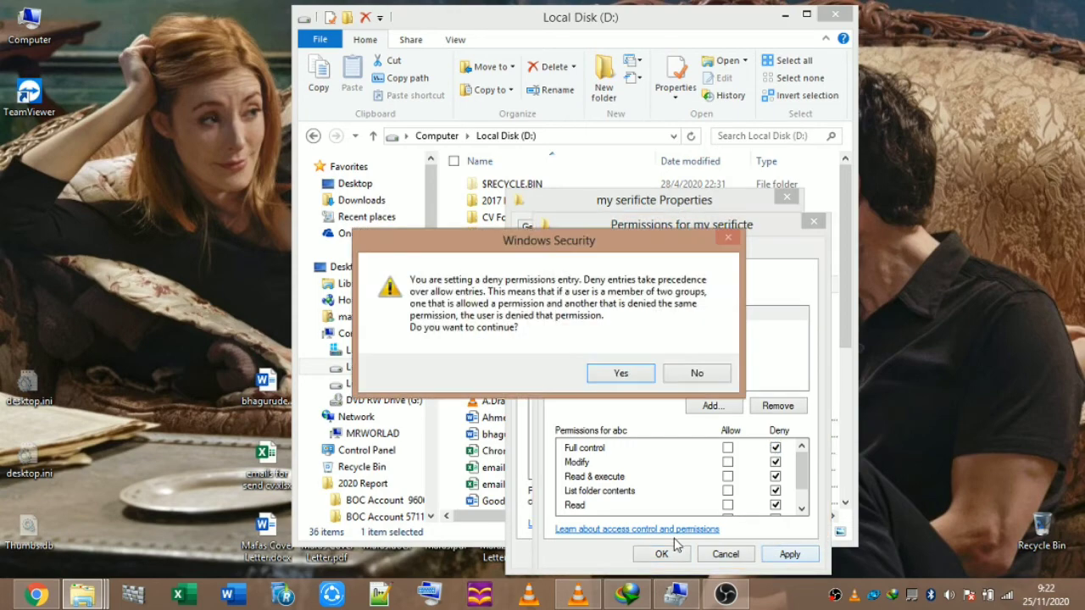
{"action": "left_click", "coordinate": [652, 378]}
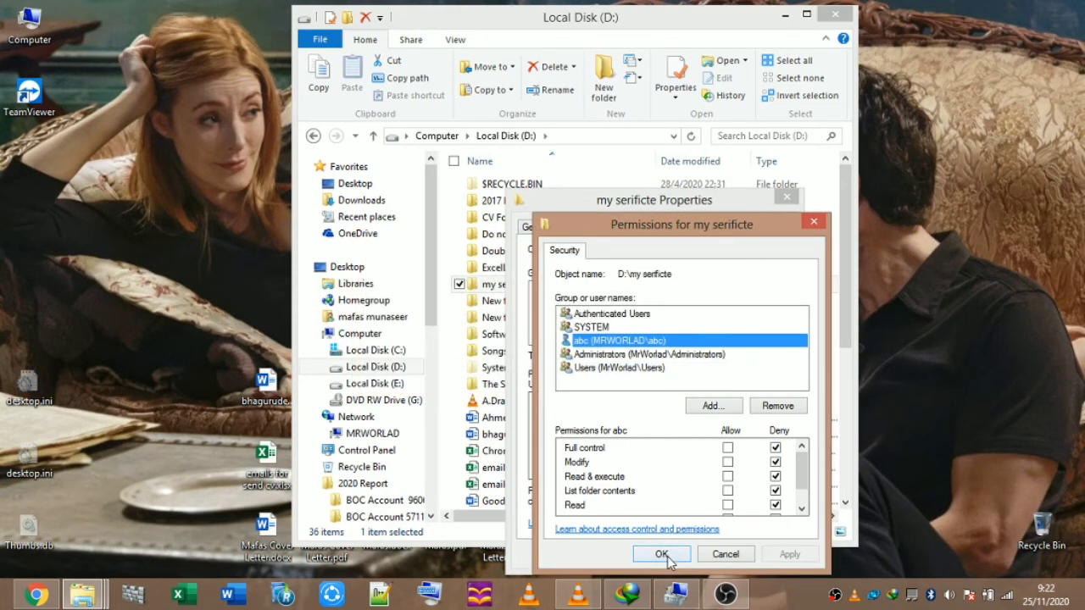
{"action": "left_click", "coordinate": [662, 554]}
{"action": "left_click", "coordinate": [631, 555]}
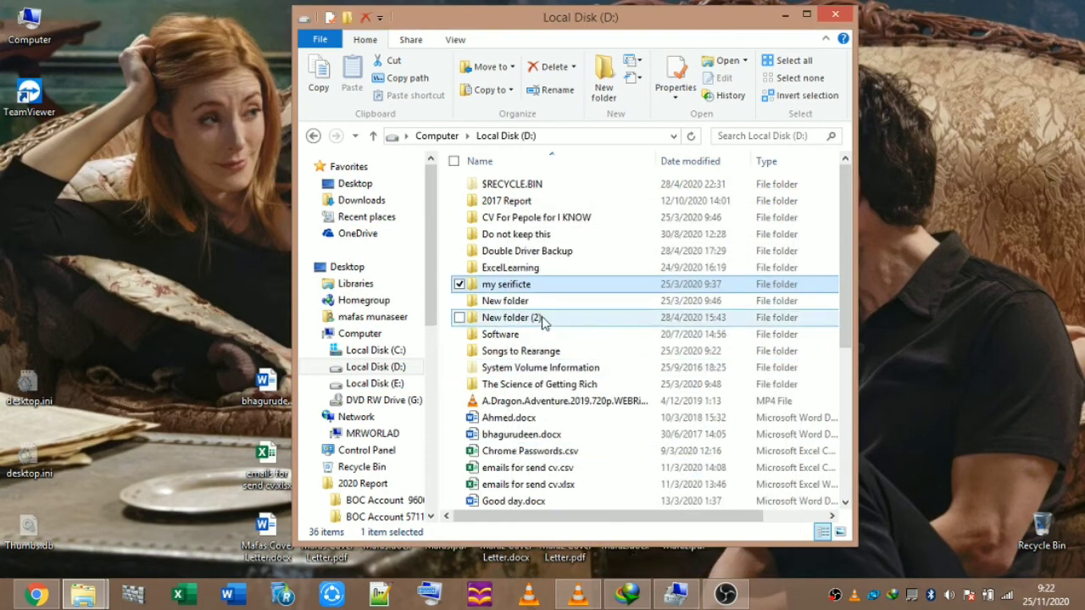
Step: Refresh the desktop and switch from the administrator account to the abc account
{"action": "right_click", "coordinate": [920, 287]}
{"action": "left_click", "coordinate": [966, 333]}
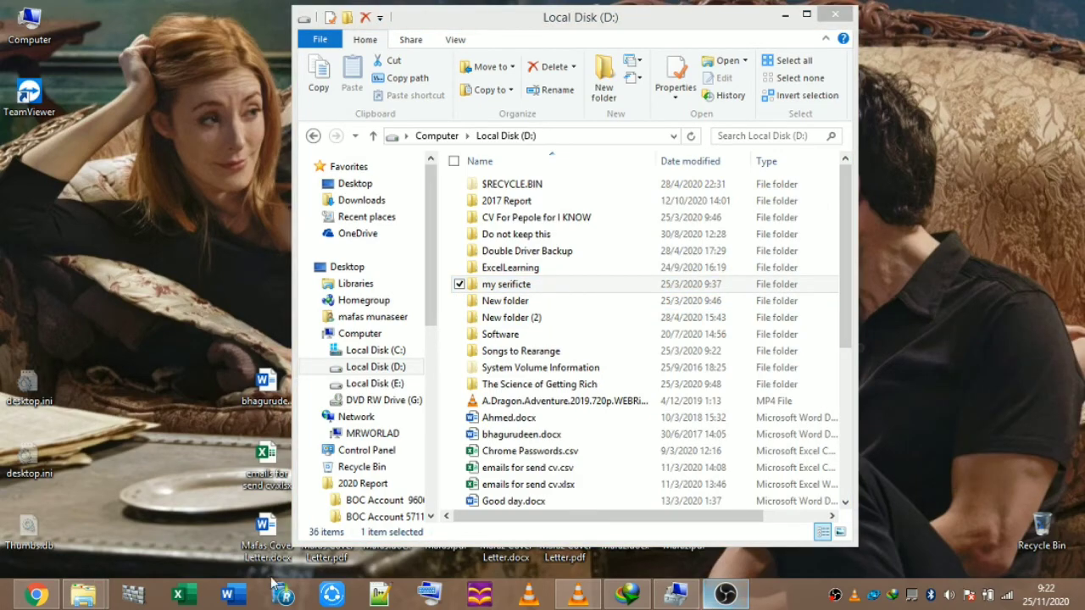
{"action": "left_click", "coordinate": [80, 564]}
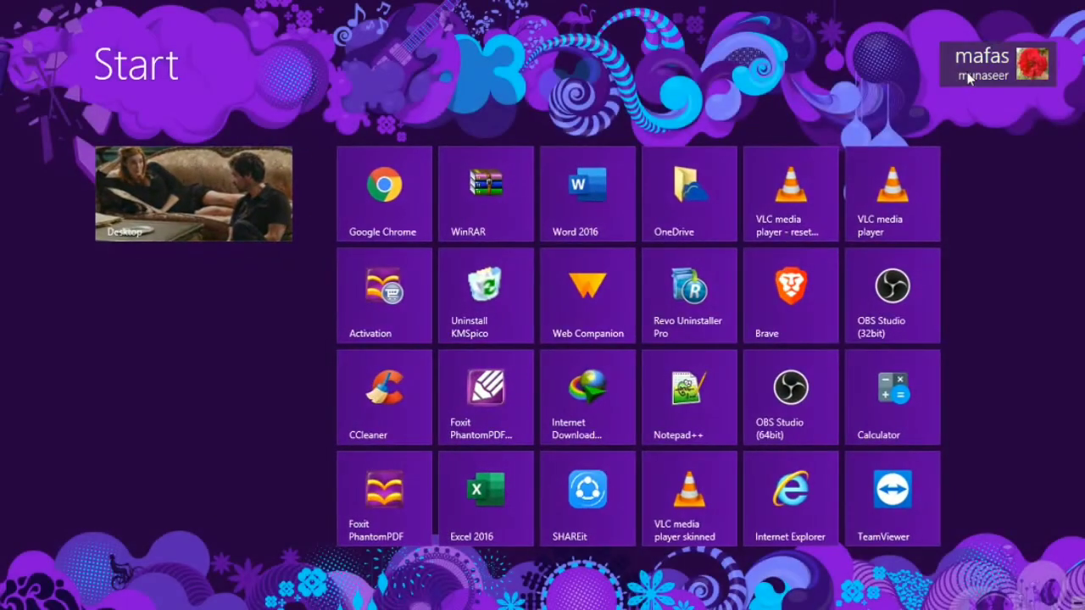
{"action": "left_click", "coordinate": [968, 77]}
{"action": "left_click", "coordinate": [961, 232]}
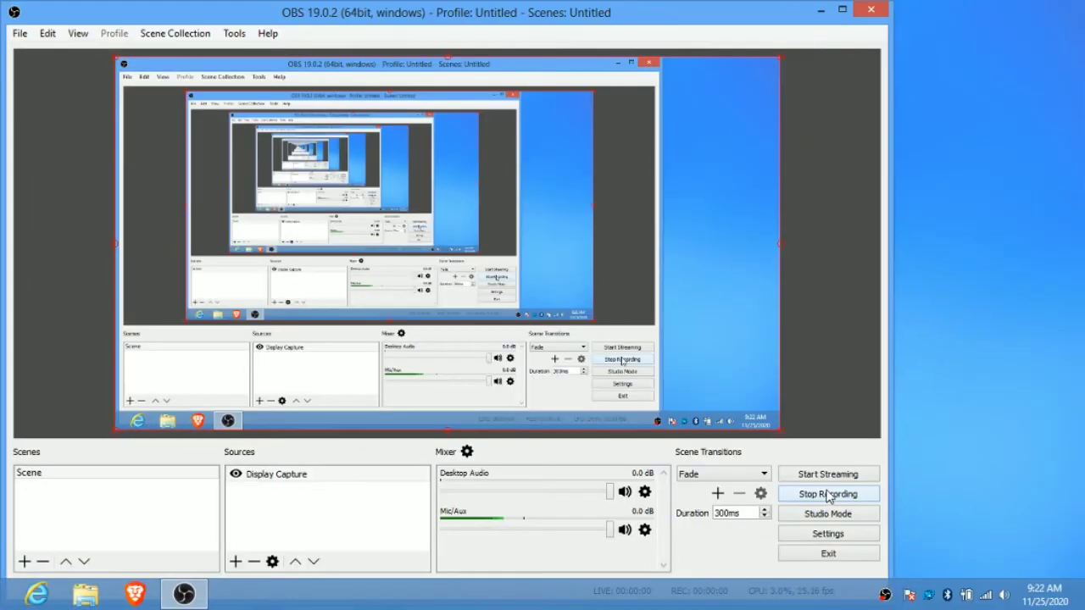
Step: Minimize OBS and refresh the desktop of the abc account
{"action": "left_click", "coordinate": [821, 10]}
{"action": "right_click", "coordinate": [836, 123]}
{"action": "left_click", "coordinate": [877, 169]}
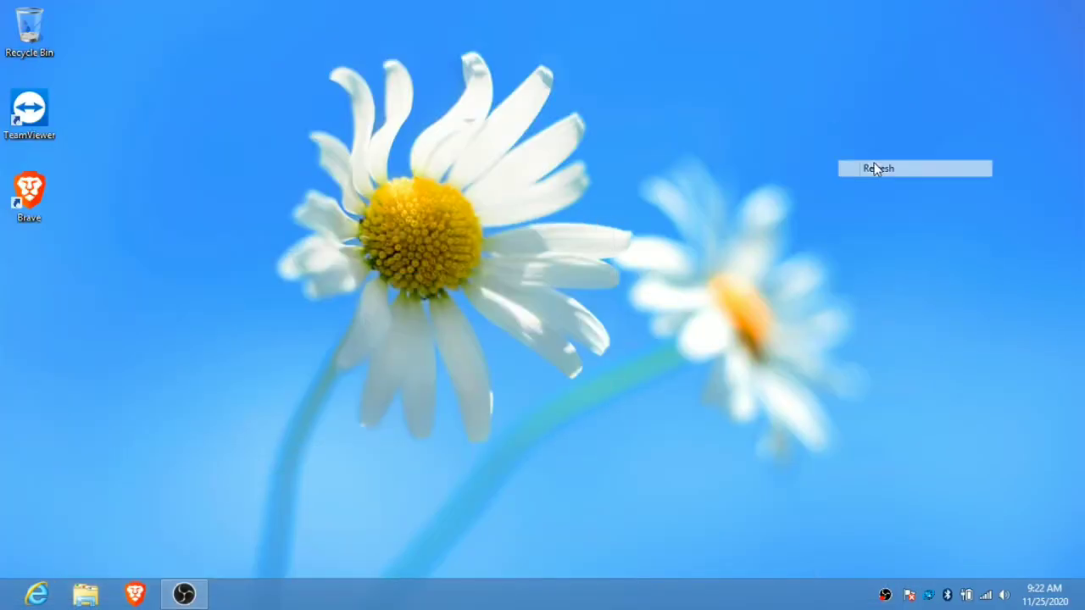
Step: Open Local Disk (D:) from the Computer view in File Explorer as abc
{"action": "left_click", "coordinate": [78, 598]}
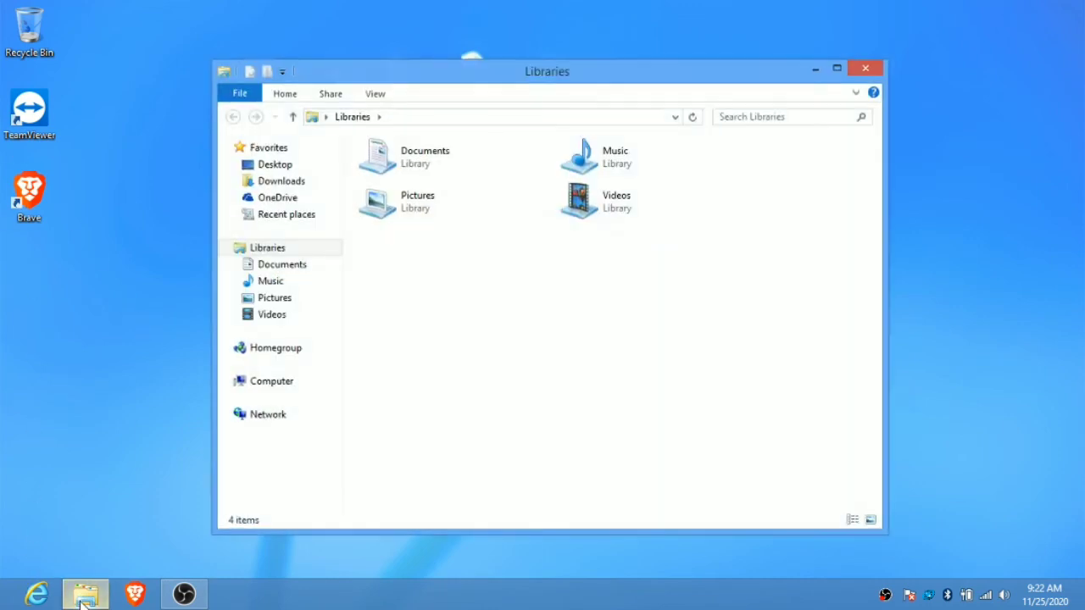
{"action": "left_click", "coordinate": [265, 383]}
{"action": "double_click", "coordinate": [630, 195]}
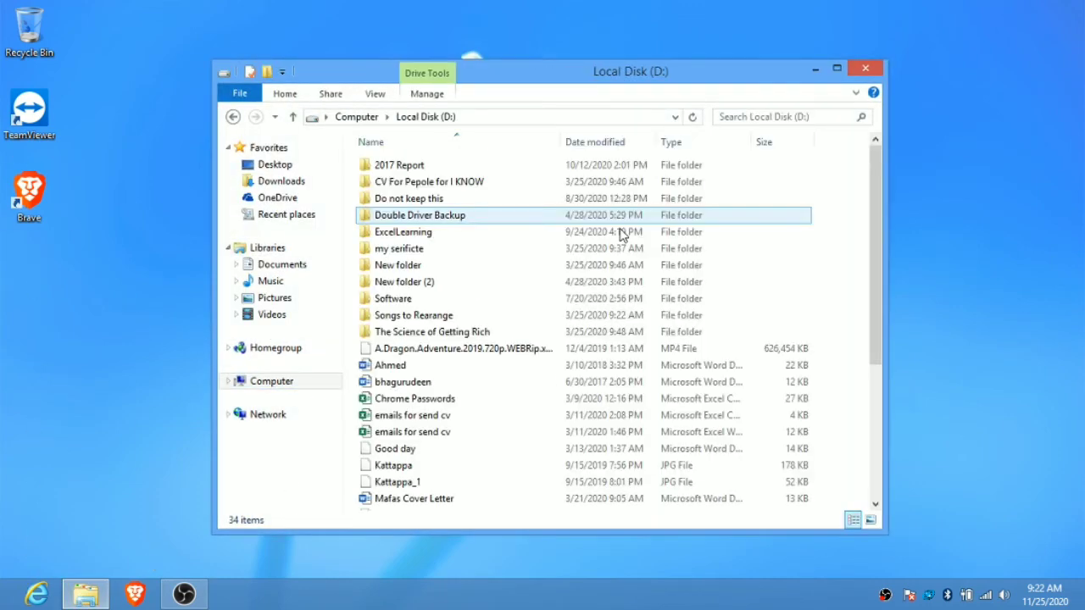
Step: Try to open the folder my serificte on Local Disk (D:) as abc and decline the administrator authorization
{"action": "left_click", "coordinate": [409, 254]}
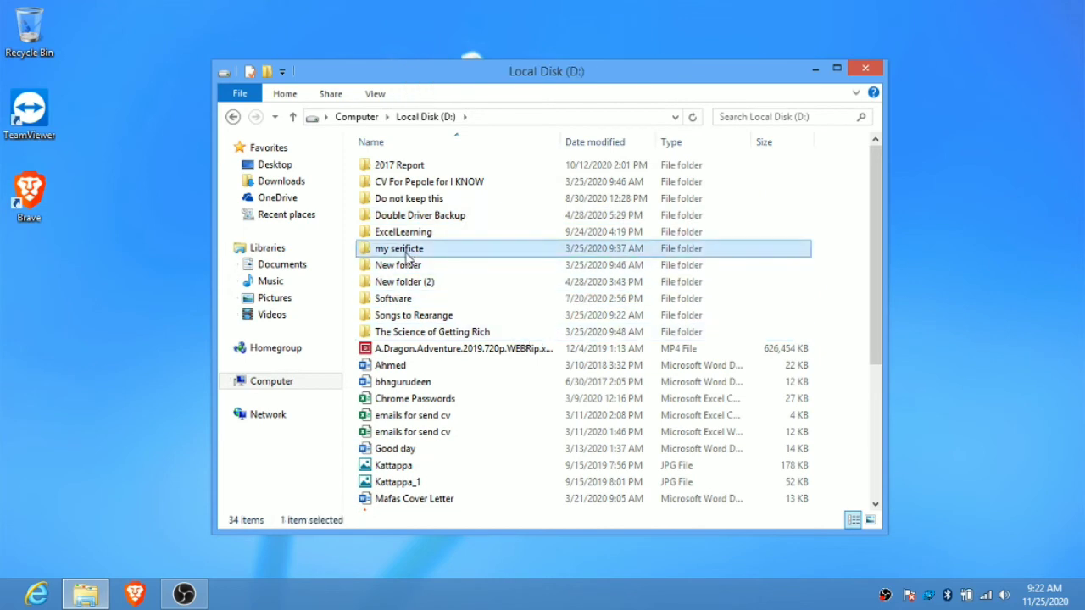
{"action": "double_click", "coordinate": [409, 254]}
{"action": "left_click", "coordinate": [562, 316]}
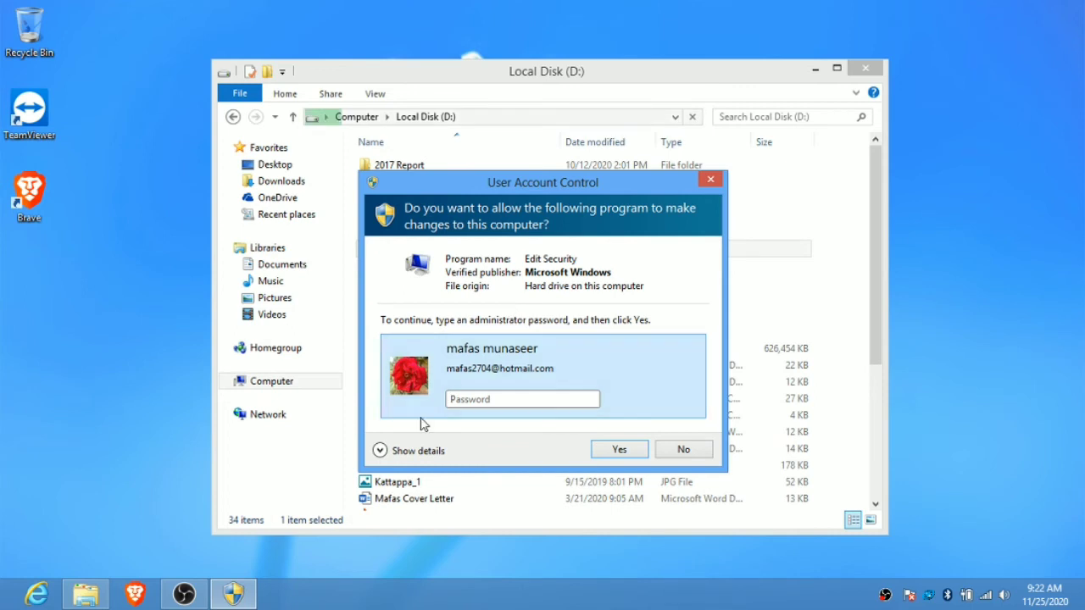
{"action": "left_click", "coordinate": [683, 449]}
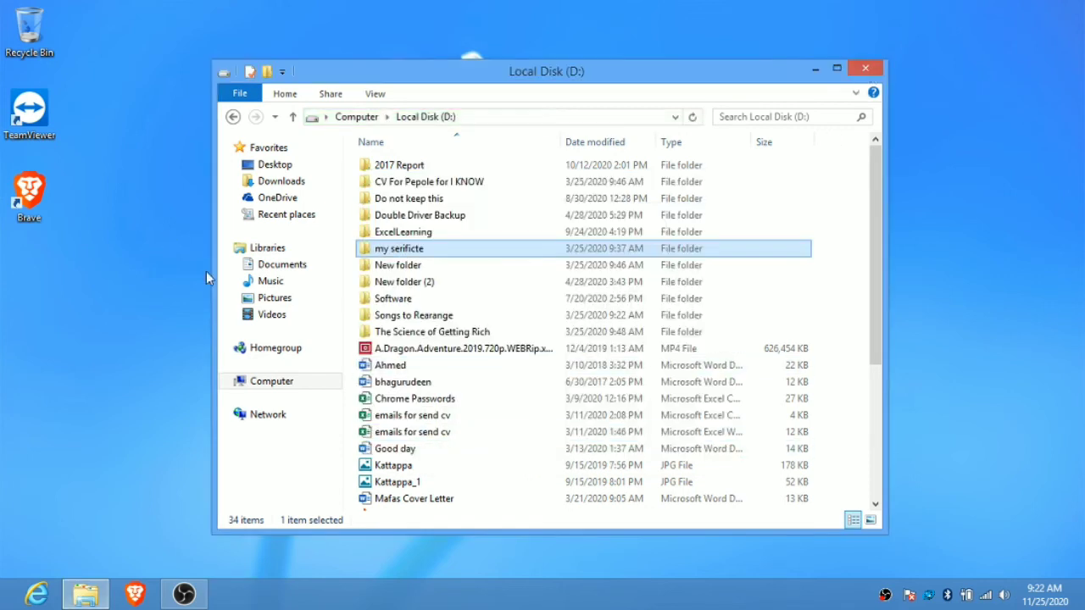
Step: Try to launch Computer Management as abc, dismiss the administrator authorization, and close File Explorer
{"action": "right_click", "coordinate": [253, 390]}
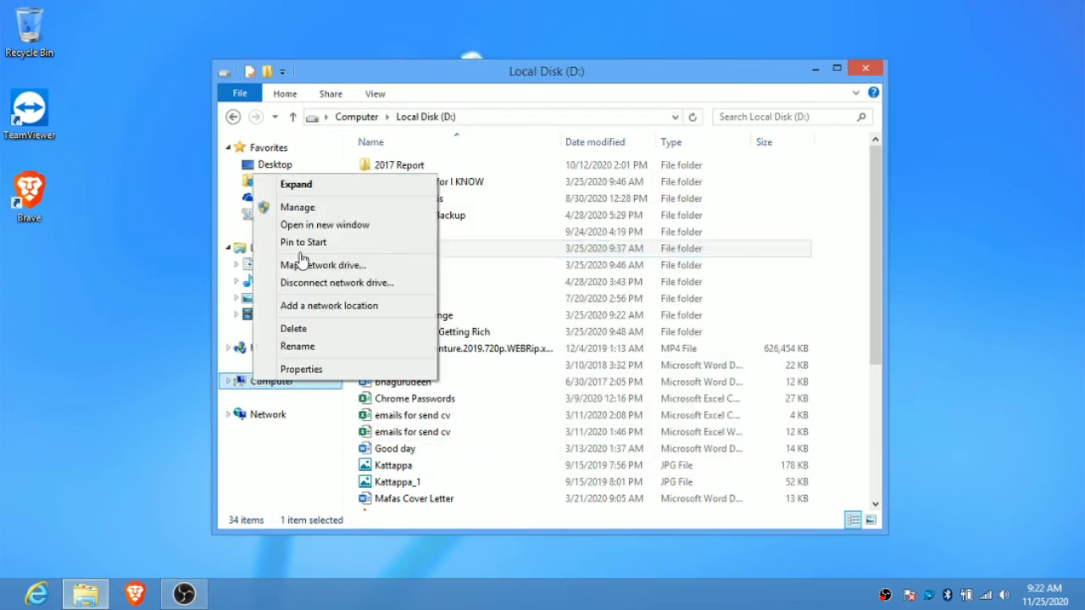
{"action": "left_click", "coordinate": [311, 210]}
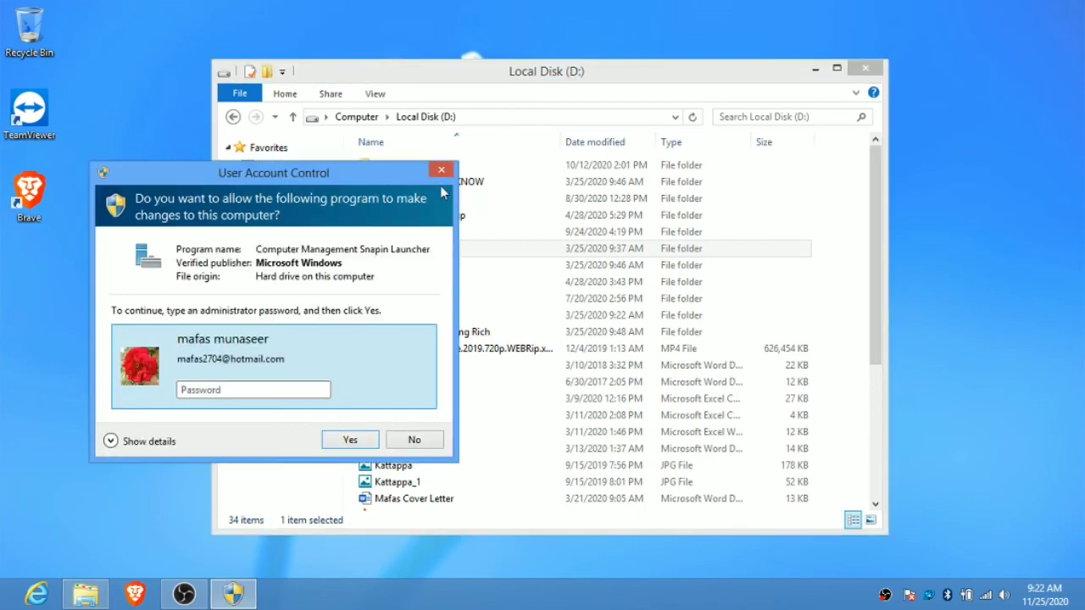
{"action": "left_click", "coordinate": [441, 171]}
{"action": "left_click", "coordinate": [865, 68]}
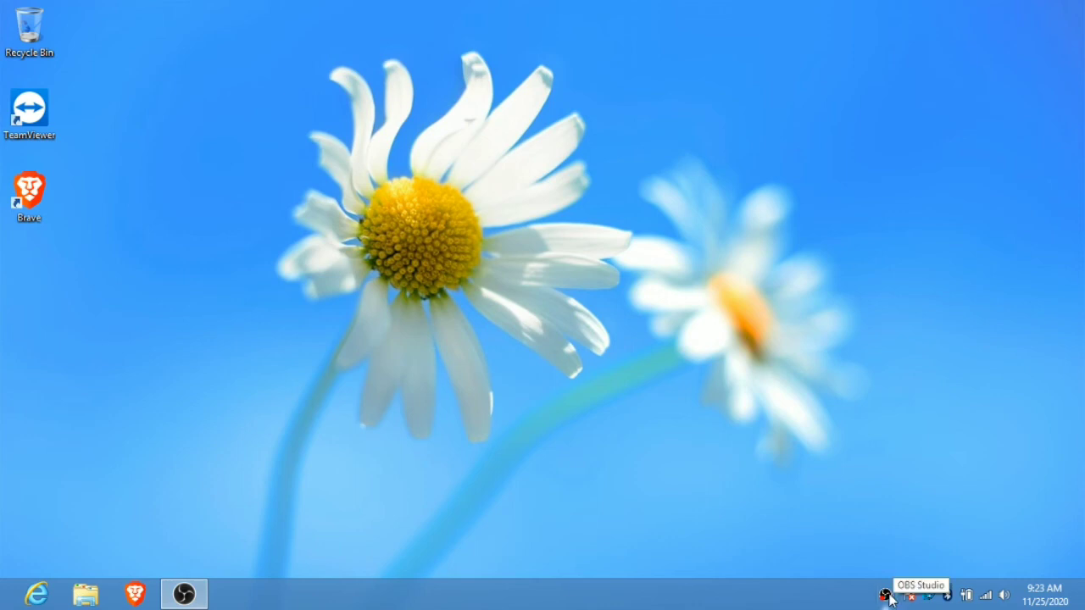
Step: Return to the administrator account, remove user abc from the permissions of D:\my serificte, and close the folder's properties and File Explorer window
{"action": "left_click", "coordinate": [205, 593]}
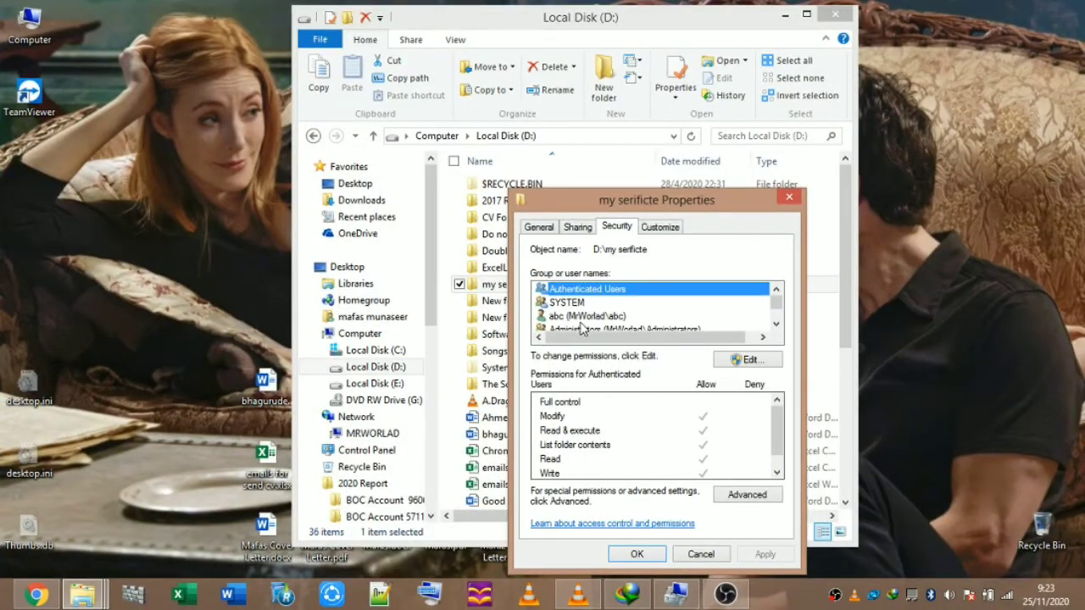
{"action": "left_click", "coordinate": [576, 329]}
{"action": "left_click", "coordinate": [583, 305]}
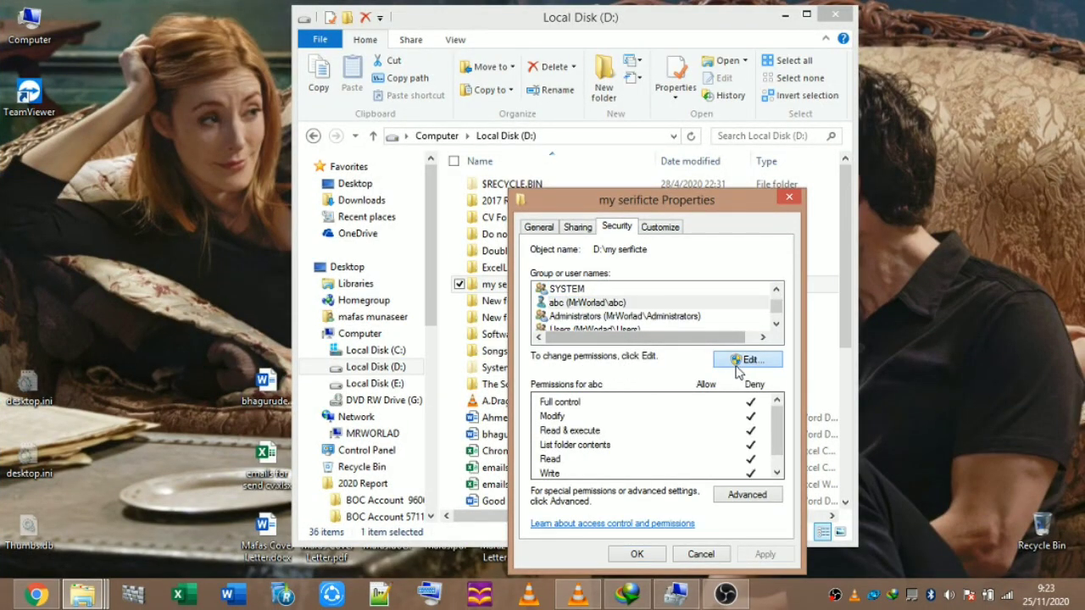
{"action": "left_click", "coordinate": [734, 360]}
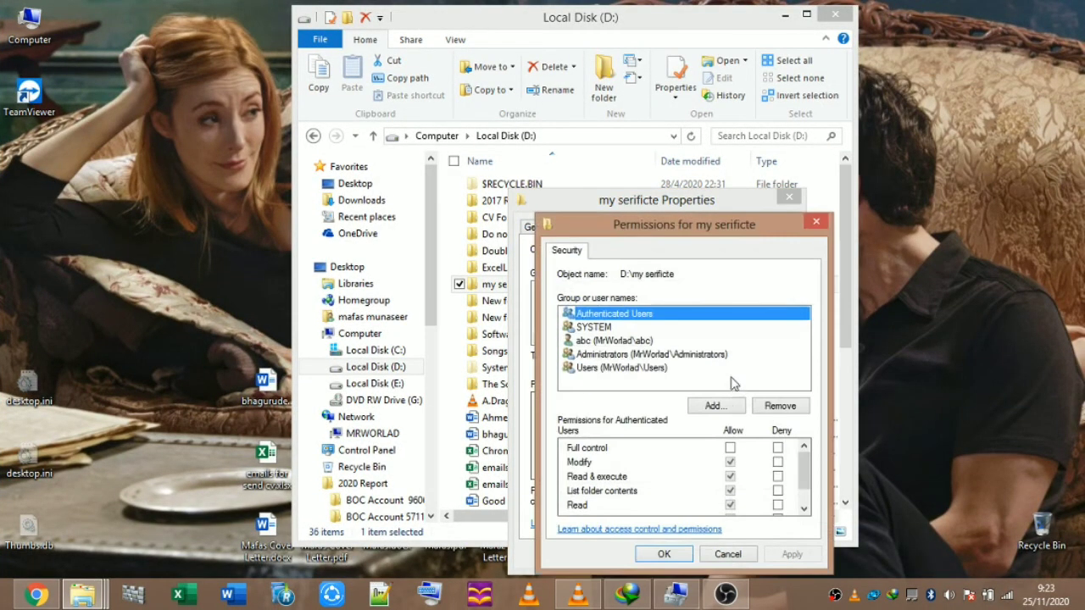
{"action": "left_click", "coordinate": [602, 340]}
{"action": "left_click", "coordinate": [779, 406]}
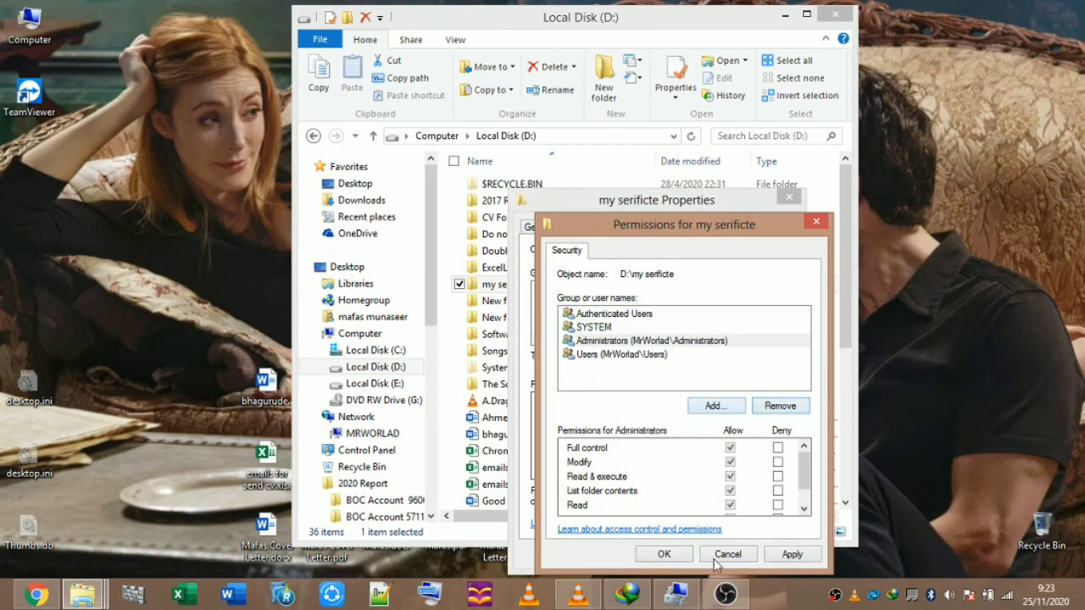
{"action": "left_click", "coordinate": [665, 556]}
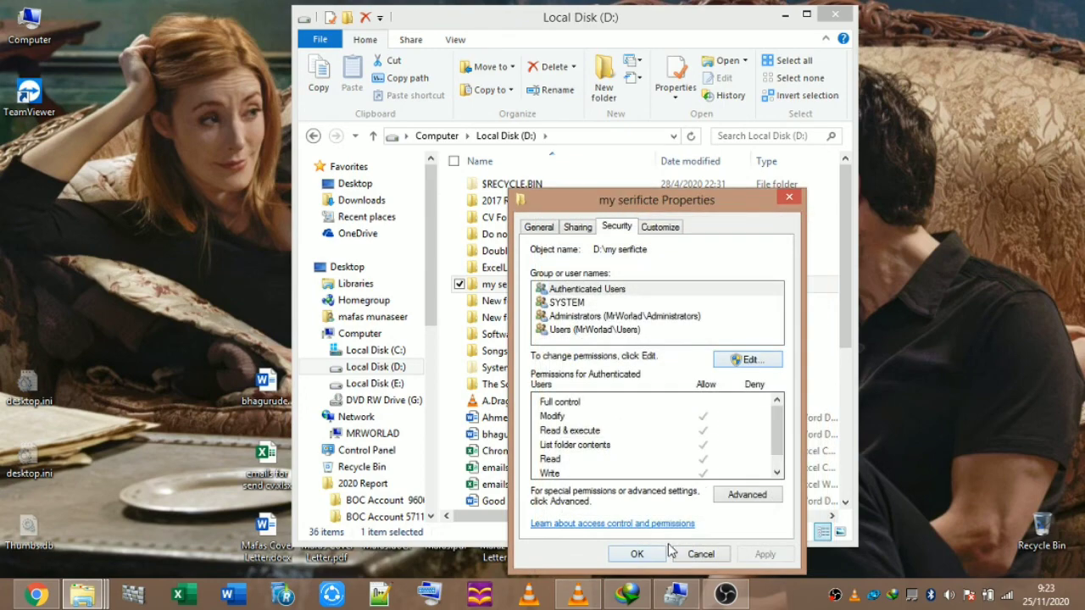
{"action": "left_click", "coordinate": [644, 552]}
{"action": "left_click", "coordinate": [834, 15]}
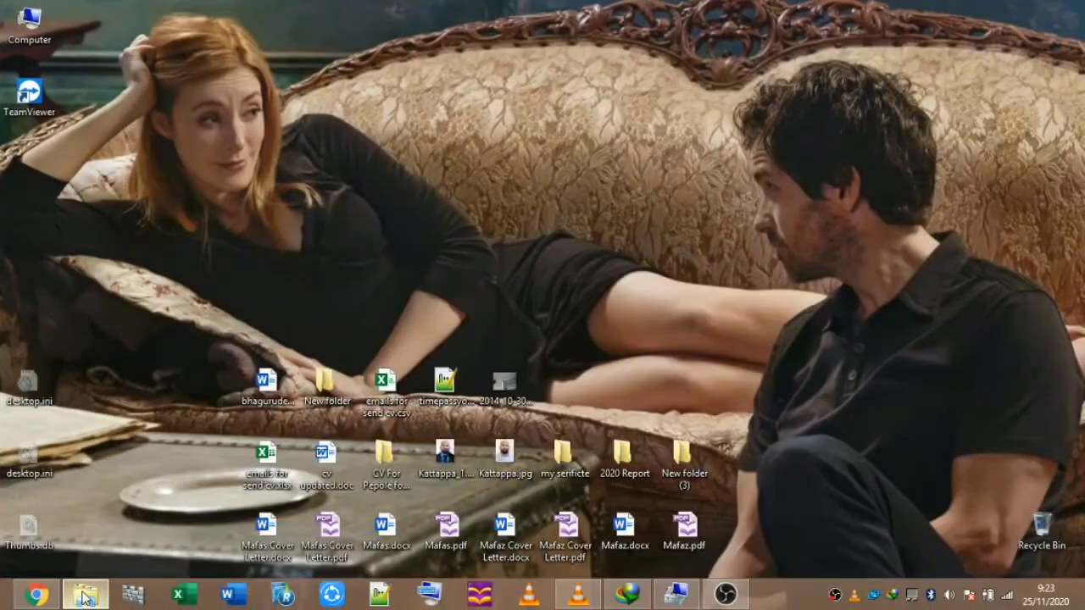
Step: Switch to Computer Management and refresh the list of local users
{"action": "left_click", "coordinate": [86, 594]}
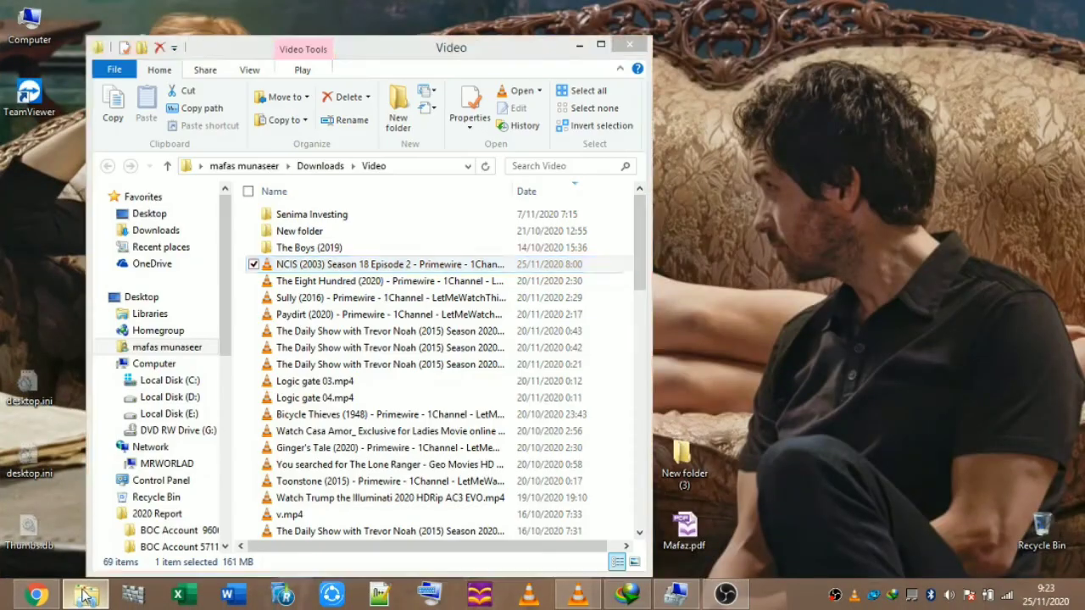
{"action": "left_click", "coordinate": [85, 594]}
{"action": "left_click", "coordinate": [675, 594]}
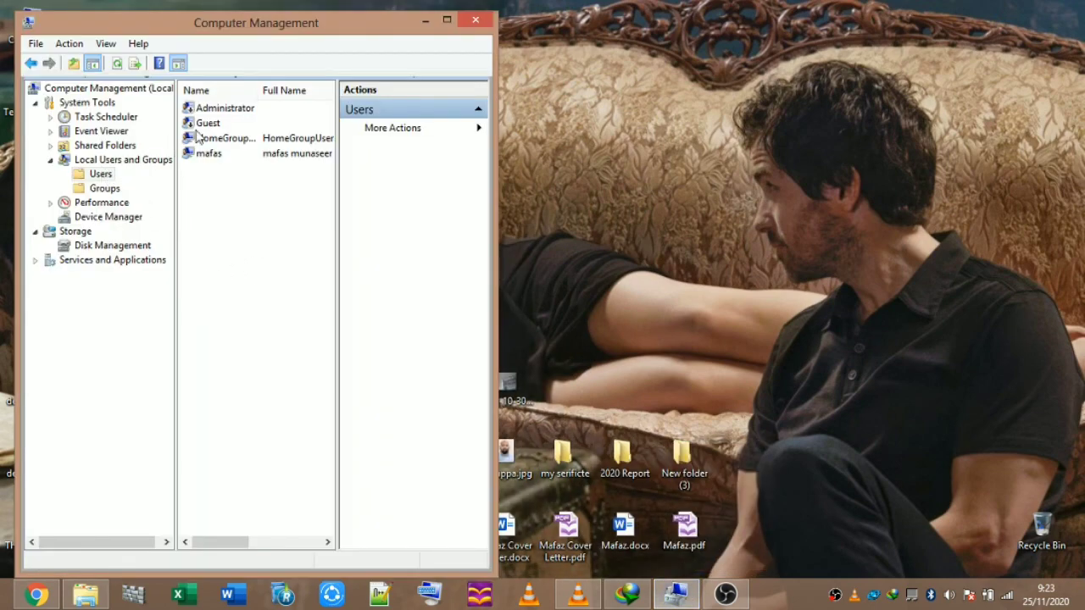
{"action": "right_click", "coordinate": [212, 217]}
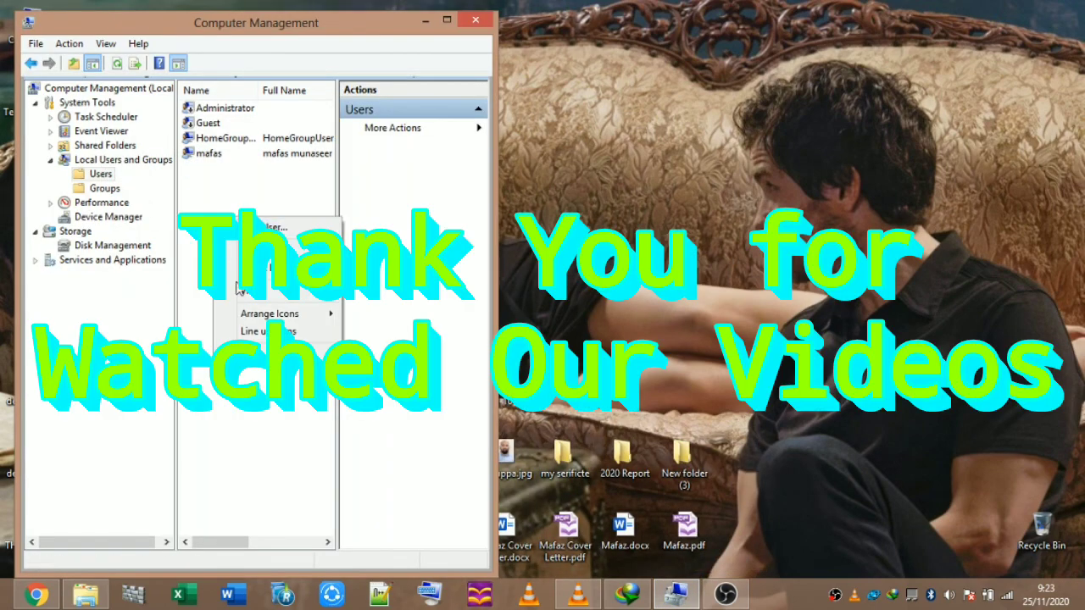
{"action": "left_click", "coordinate": [245, 247]}
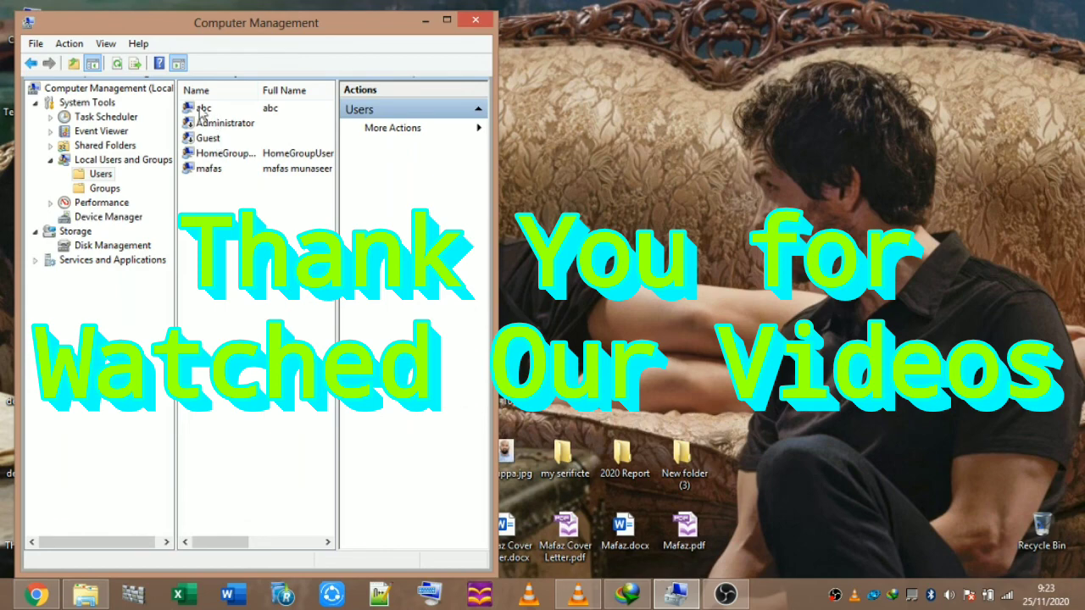